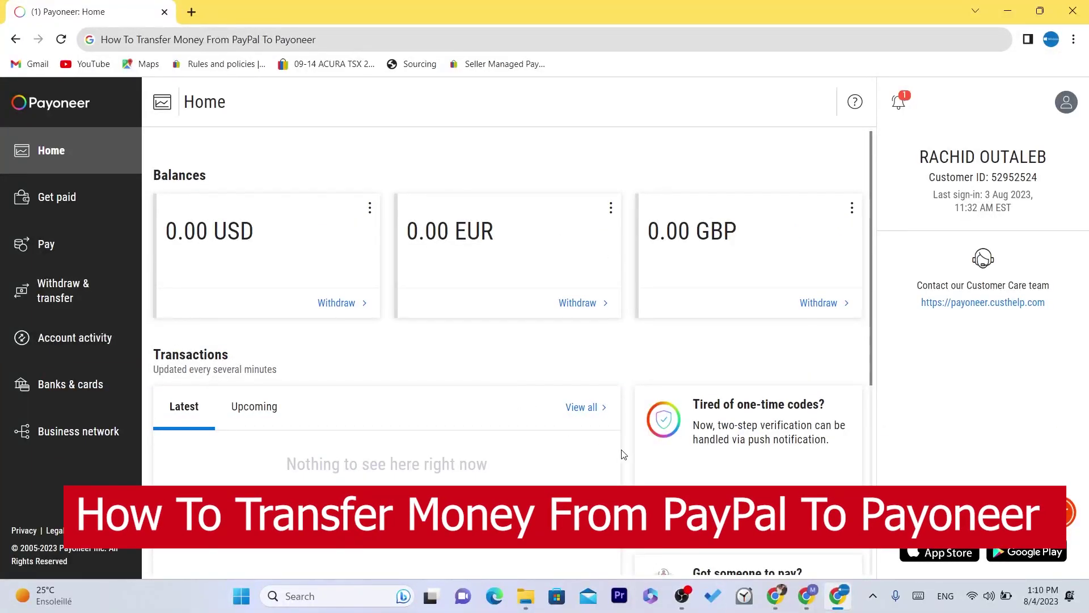
Switch from the Payoneer dashboard to the PayPal Wallet window.
{"action": "left_click", "coordinate": [775, 596]}
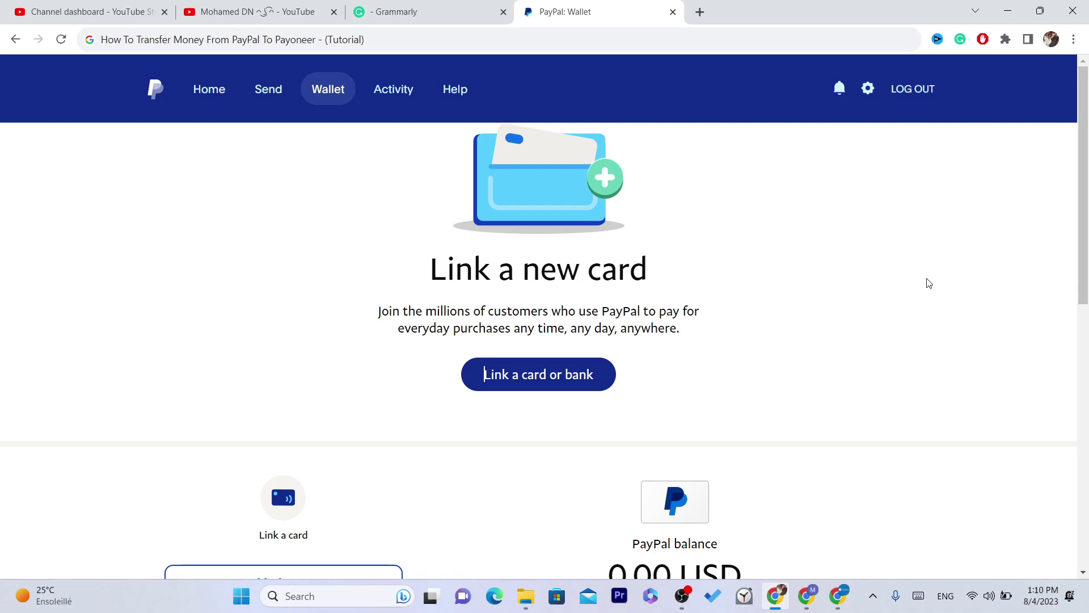
Highlight the 'Link a new card' text, then return to the Payoneer home window.
{"action": "left_click_drag", "start_coordinate": [395, 267], "coordinate": [709, 343]}
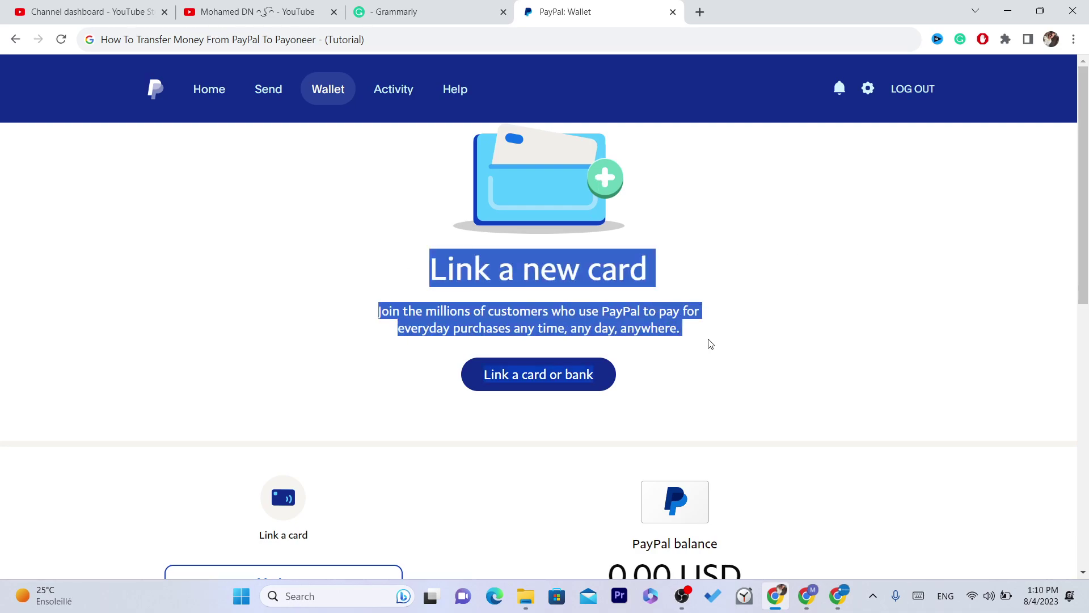
{"action": "left_click", "coordinate": [836, 595]}
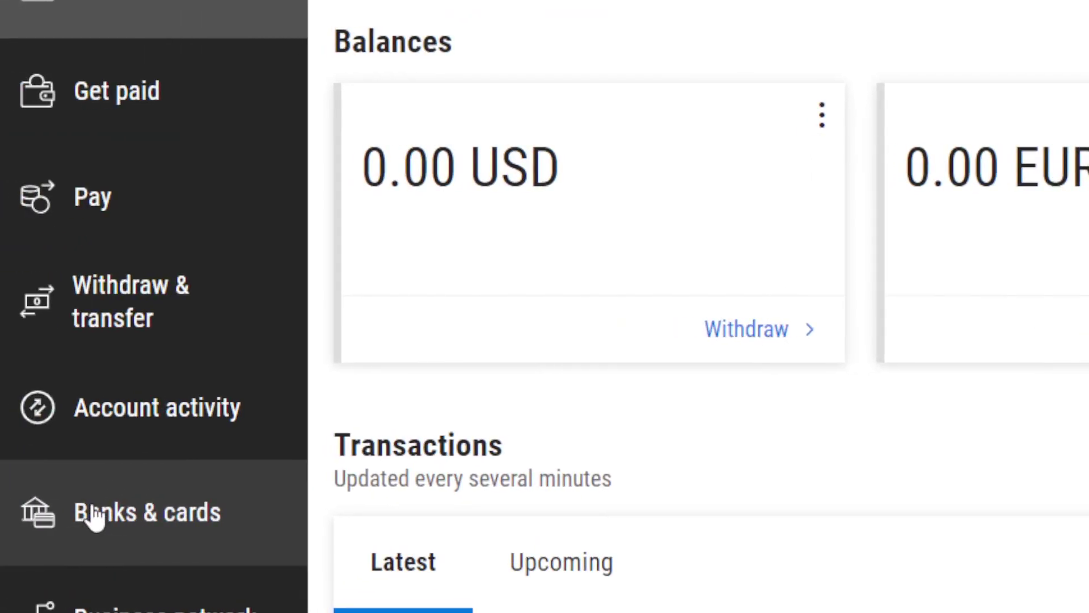
Open Banks & cards > Receiving accounts and review the approved UK GBP and USA USD accounts.
{"action": "left_click", "coordinate": [95, 518]}
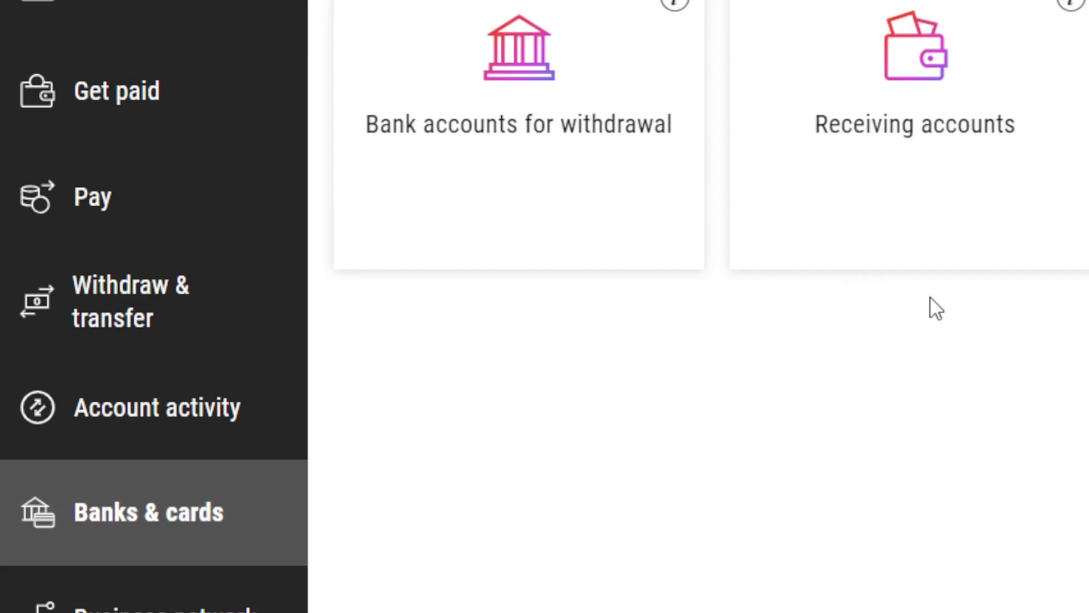
{"action": "left_click", "coordinate": [401, 212]}
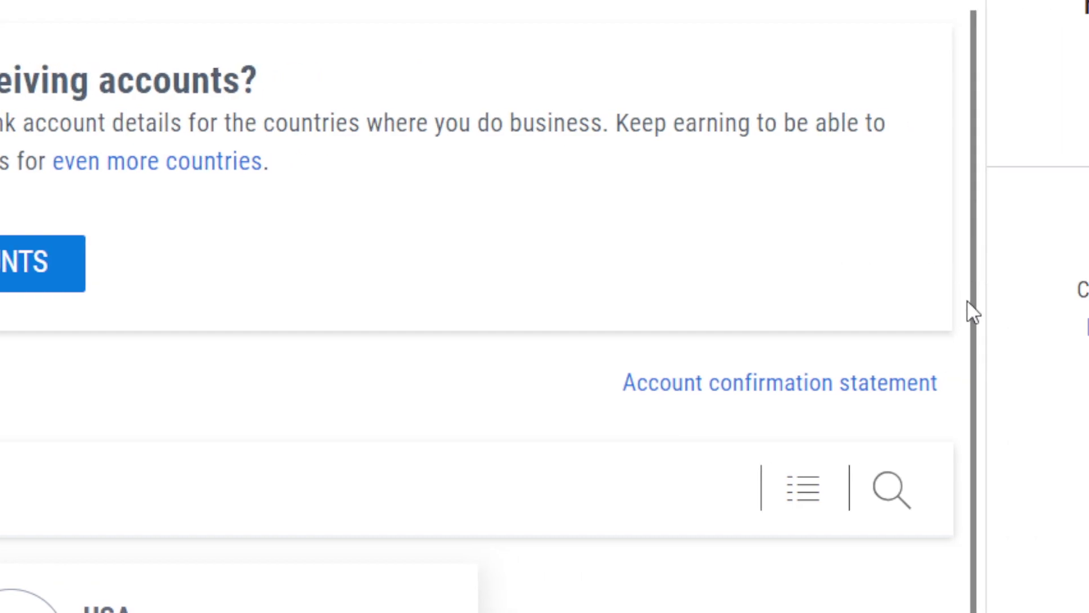
{"action": "scroll", "coordinate": [971, 305], "scroll_direction": "down", "scroll_amount": 2}
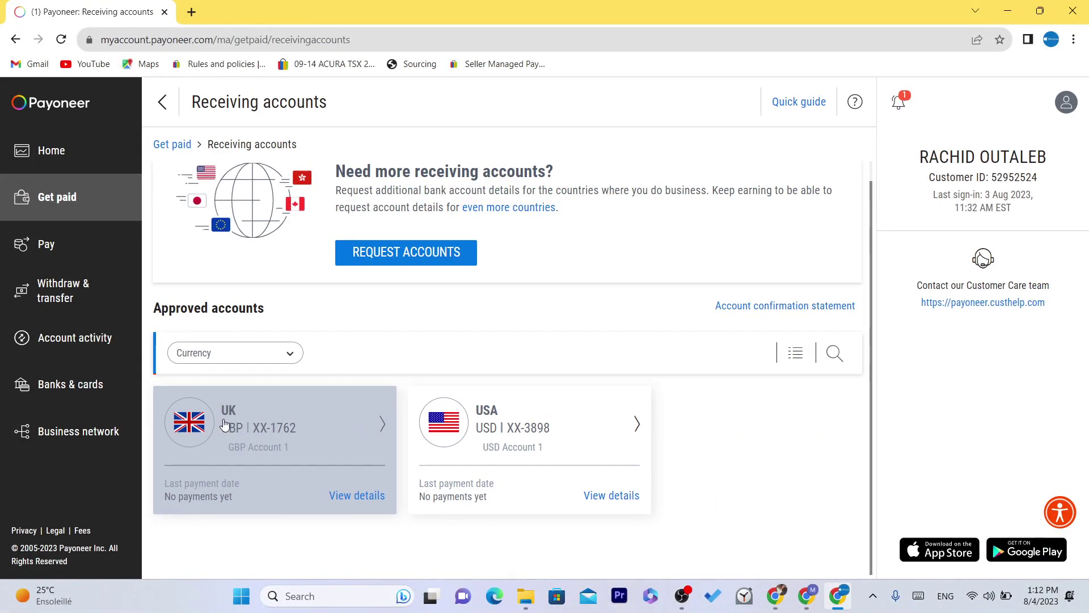
{"action": "left_click", "coordinate": [228, 426]}
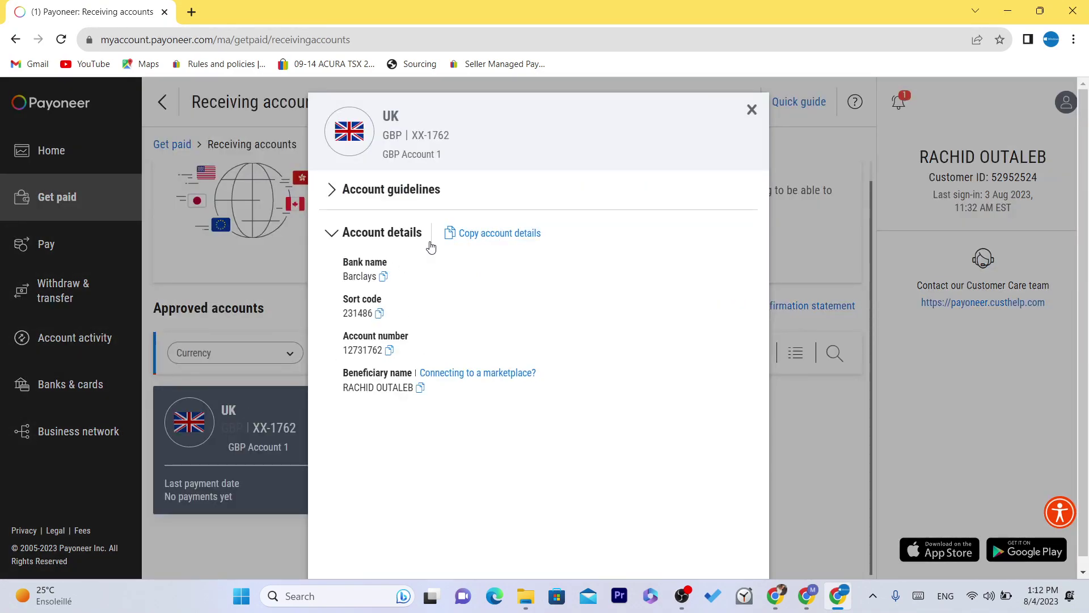
{"action": "left_click_drag", "start_coordinate": [342, 302], "coordinate": [405, 300]}
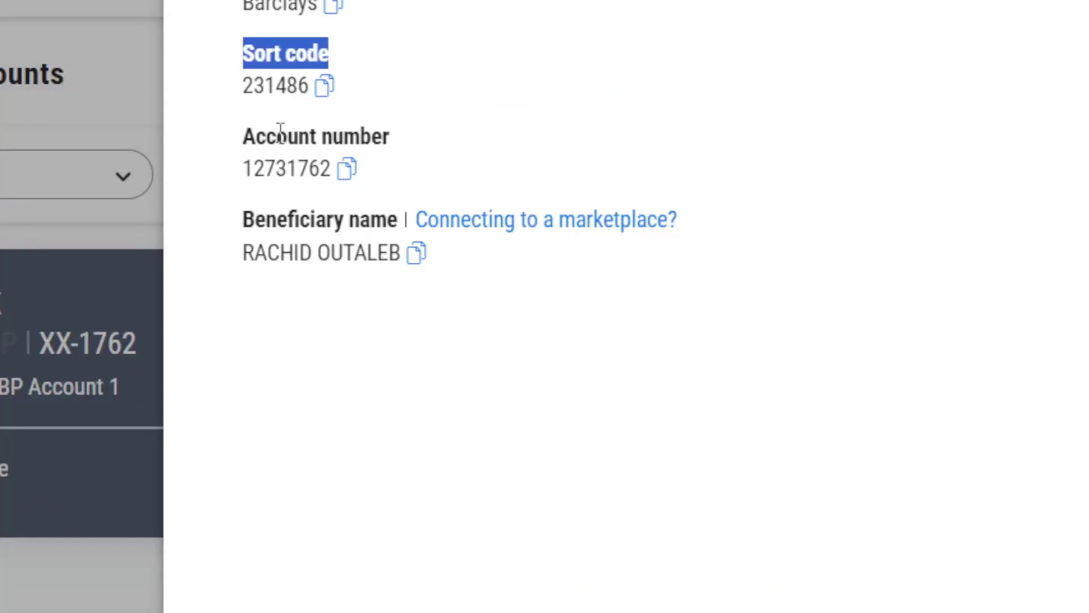
{"action": "left_click_drag", "start_coordinate": [255, 171], "coordinate": [331, 170]}
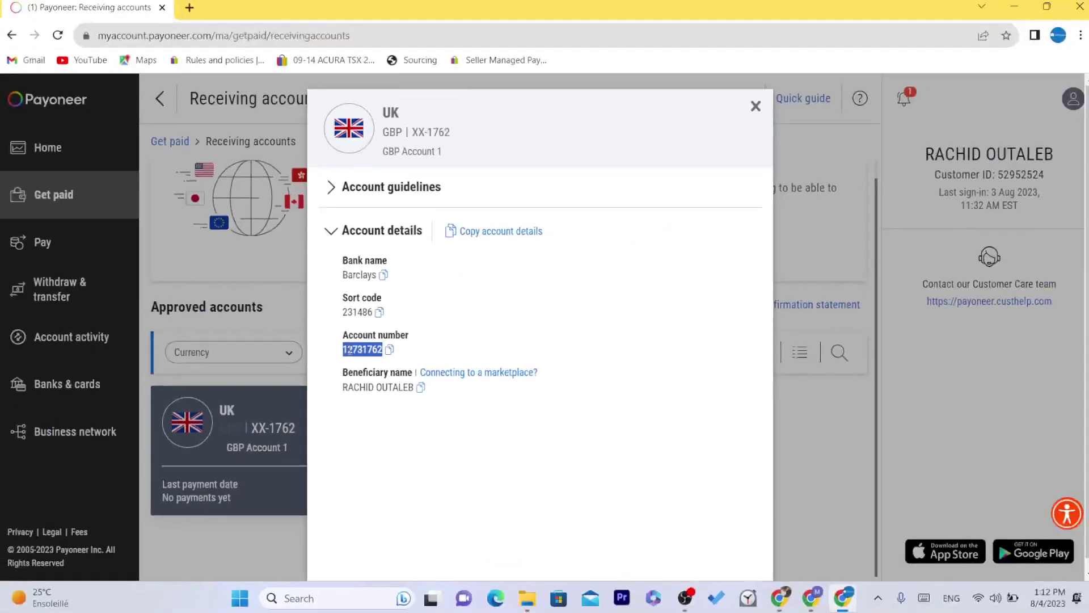
{"action": "left_click", "coordinate": [751, 109]}
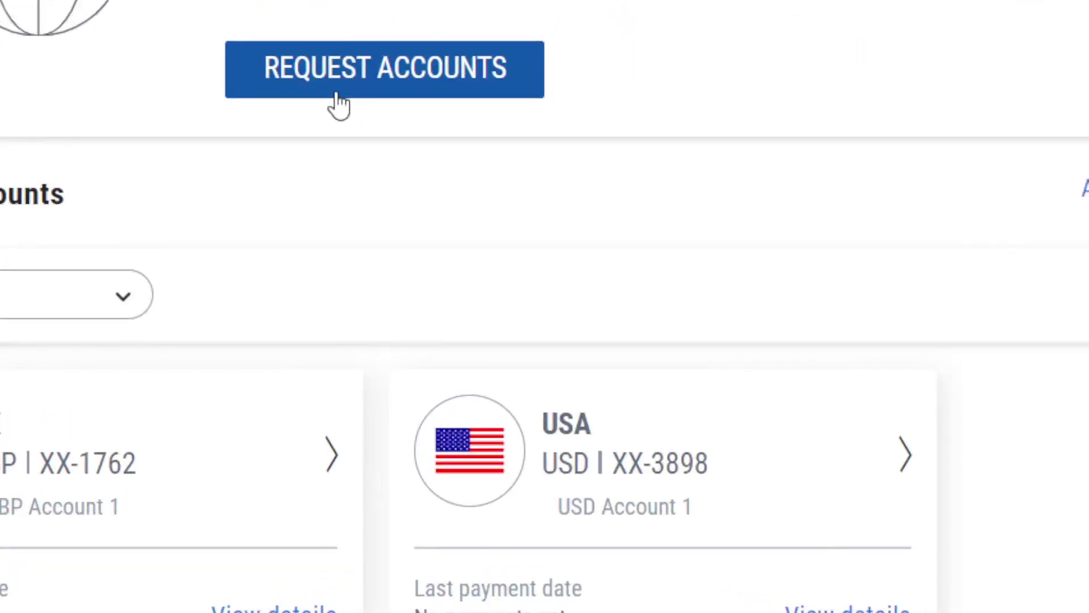
Request new receiving accounts and move past the Local receiving account step to country selection.
{"action": "left_click", "coordinate": [337, 94]}
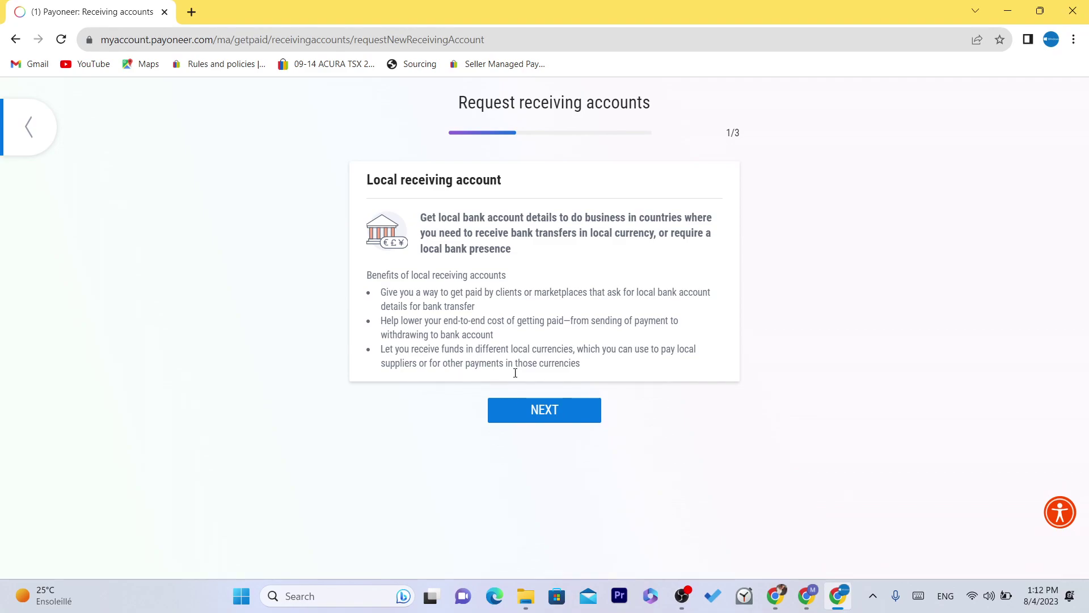
{"action": "left_click", "coordinate": [533, 415]}
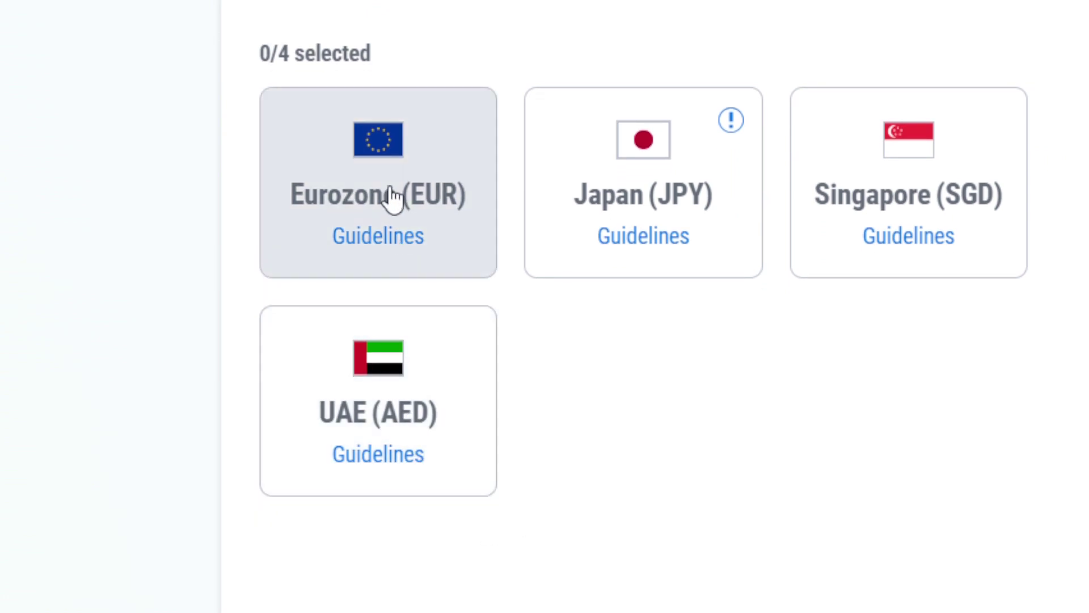
Try the Eurozone, Japan and Singapore cards and read the Eurozone guidelines.
{"action": "left_click", "coordinate": [350, 140]}
{"action": "left_click", "coordinate": [350, 141]}
{"action": "left_click", "coordinate": [442, 205]}
{"action": "left_click", "coordinate": [372, 245]}
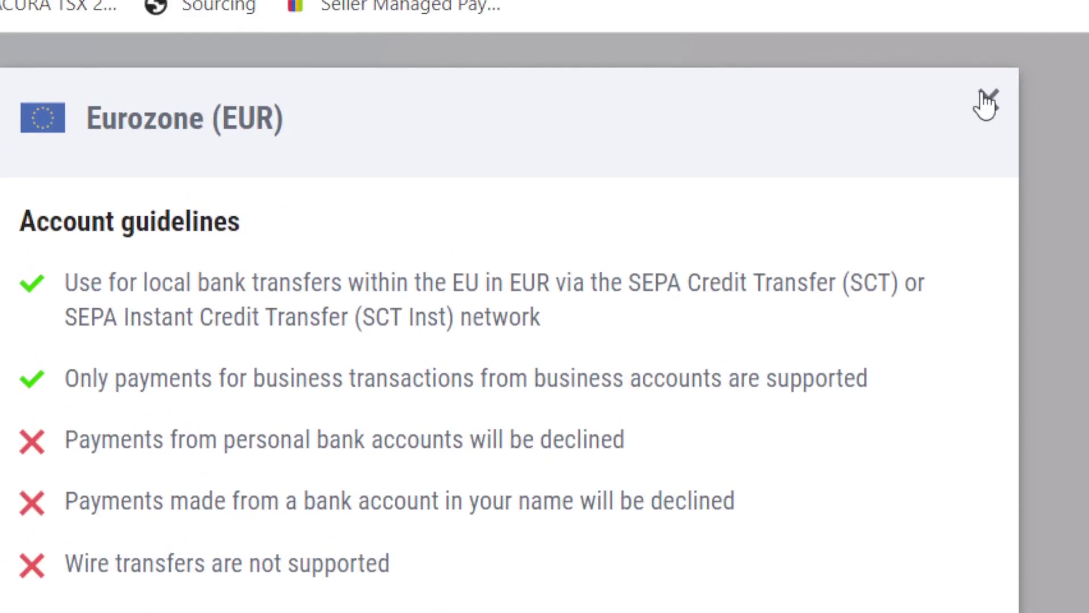
{"action": "left_click", "coordinate": [987, 102]}
{"action": "left_click", "coordinate": [197, 536]}
{"action": "left_click", "coordinate": [198, 536]}
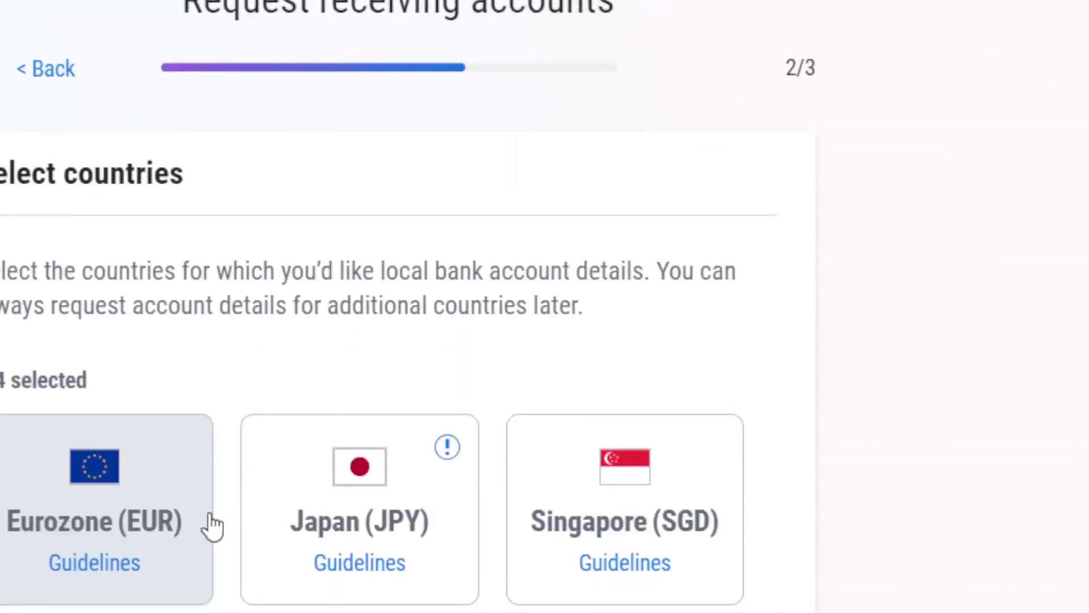
{"action": "left_click", "coordinate": [391, 502]}
{"action": "left_click", "coordinate": [613, 504]}
{"action": "scroll", "coordinate": [612, 503], "scroll_direction": "down", "scroll_amount": 3}
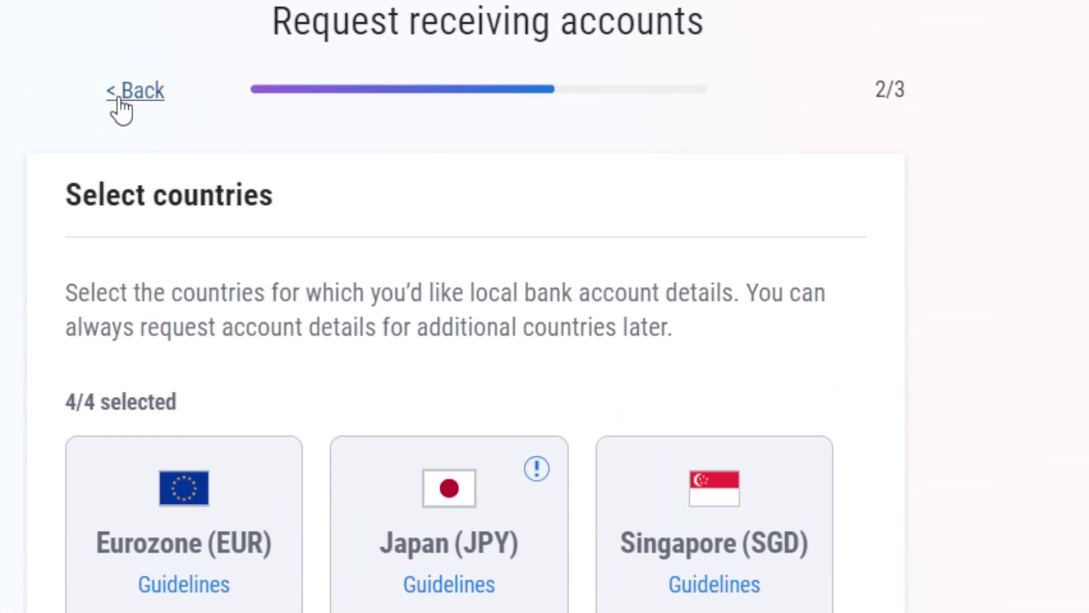
Back out of the request wizard and reload the Receiving accounts page.
{"action": "left_click", "coordinate": [117, 102]}
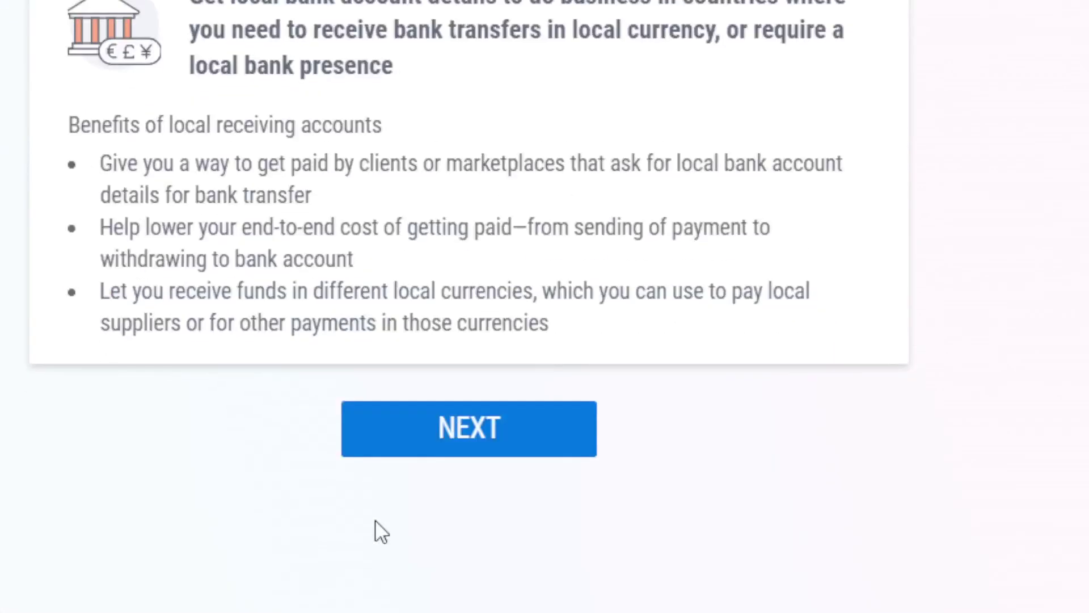
{"action": "left_click", "coordinate": [68, 142]}
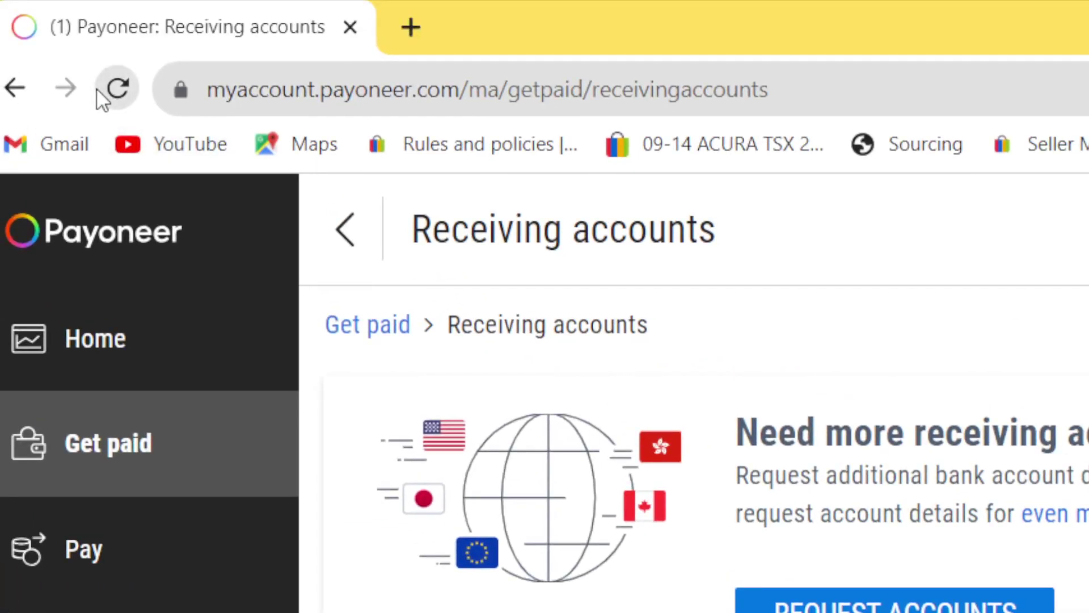
{"action": "left_click", "coordinate": [98, 88]}
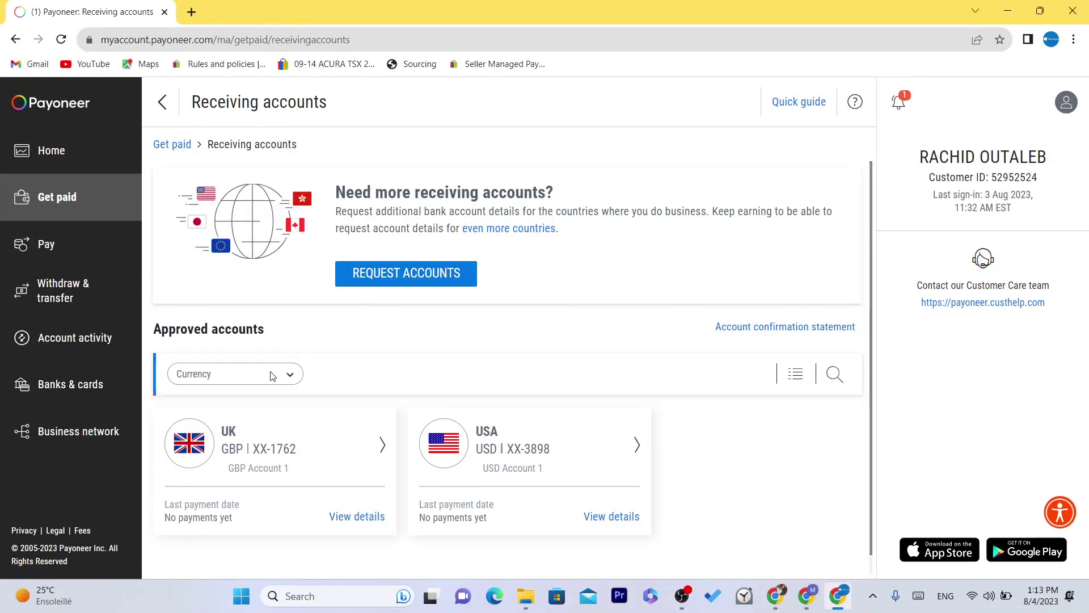
Restart the receiving-account request and advance to the country selection step.
{"action": "left_click", "coordinate": [269, 379]}
{"action": "left_click", "coordinate": [418, 286]}
{"action": "left_click", "coordinate": [518, 408]}
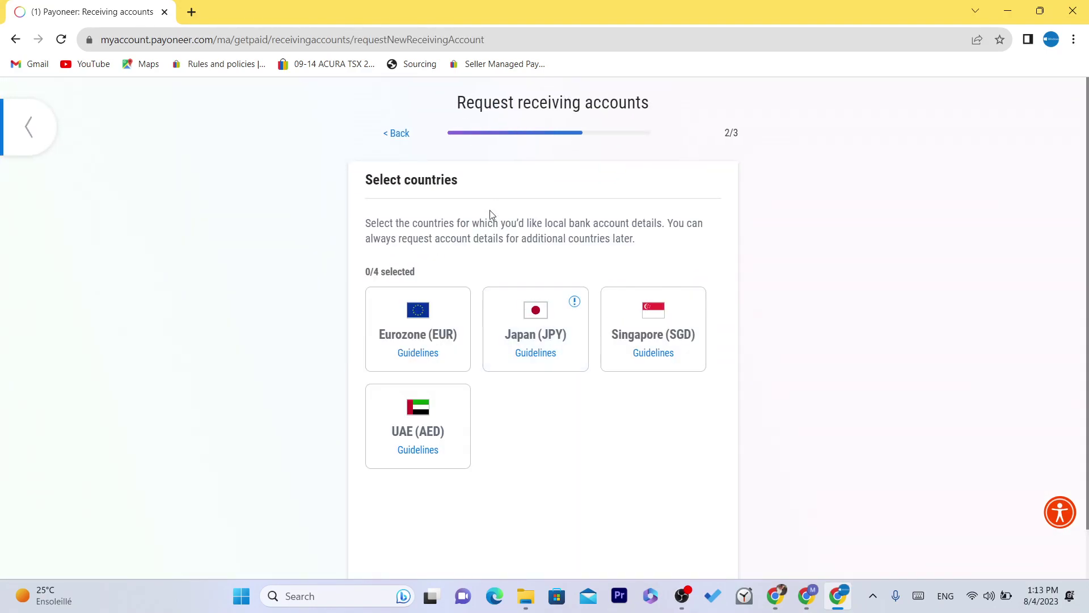
Check the Eurozone guidelines and highlight the country selection description.
{"action": "left_click", "coordinate": [444, 354]}
{"action": "left_click", "coordinate": [444, 354]}
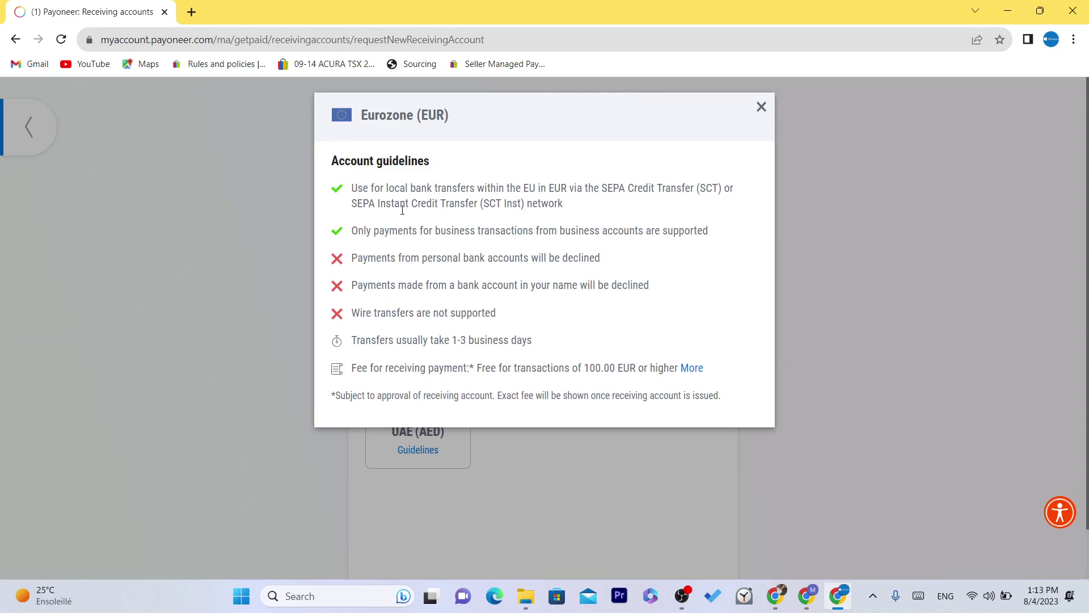
{"action": "left_click", "coordinate": [761, 108]}
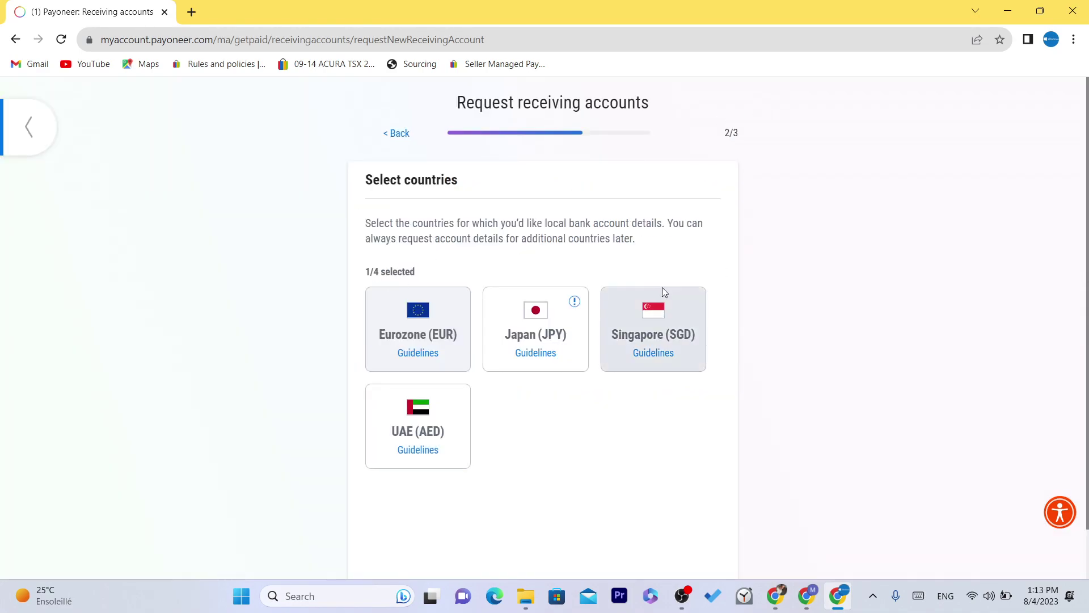
{"action": "left_click_drag", "start_coordinate": [480, 223], "coordinate": [636, 241]}
{"action": "left_click", "coordinate": [636, 241]}
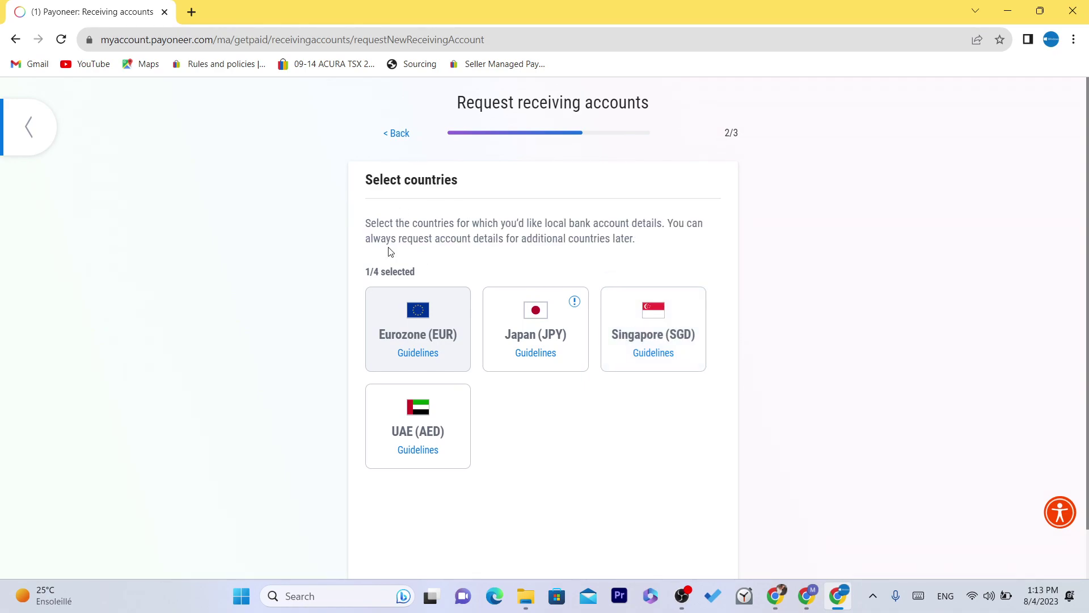
{"action": "left_click_drag", "start_coordinate": [391, 238], "coordinate": [596, 264]}
{"action": "left_click", "coordinate": [595, 252]}
{"action": "triple_click", "coordinate": [652, 240]}
{"action": "left_click", "coordinate": [371, 337]}
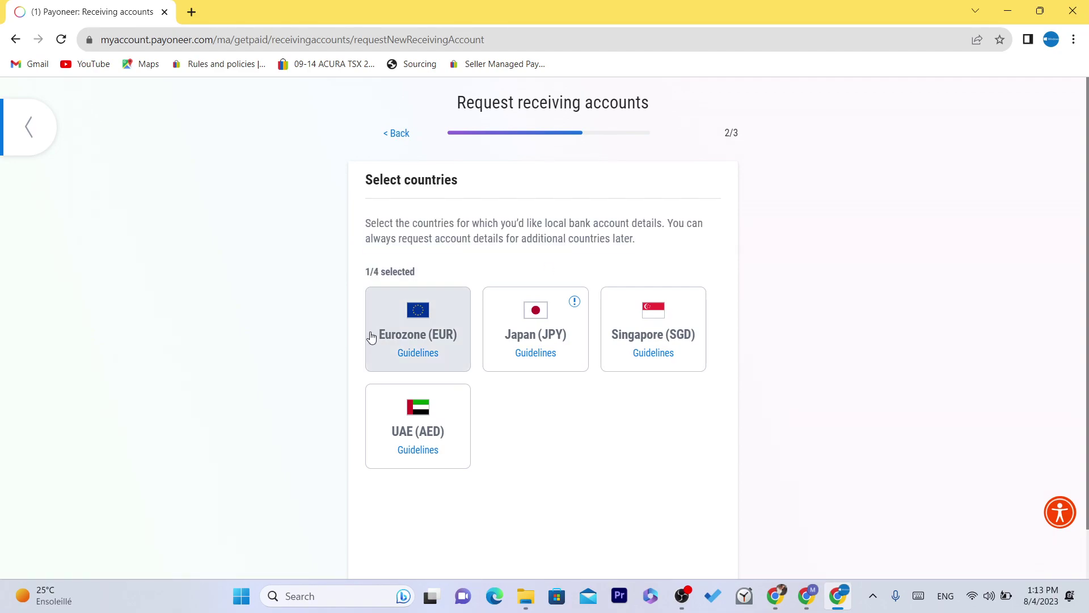
Settle on Singapore (SGD) and UAE (AED) as the selected countries, 2/4.
{"action": "left_click", "coordinate": [375, 339]}
{"action": "left_click", "coordinate": [567, 303]}
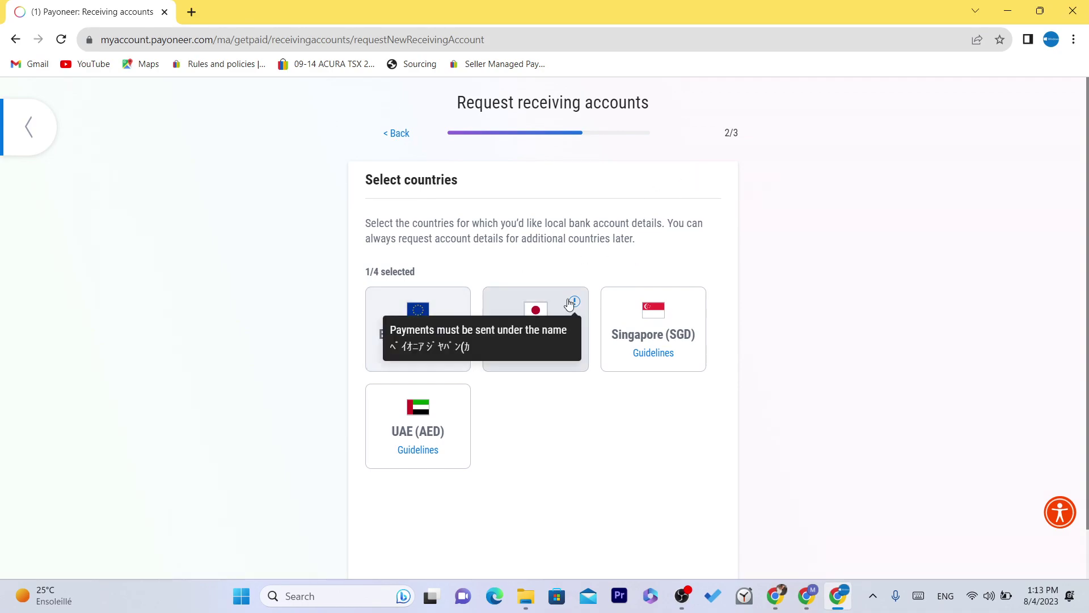
{"action": "left_click", "coordinate": [652, 312]}
{"action": "left_click", "coordinate": [384, 414]}
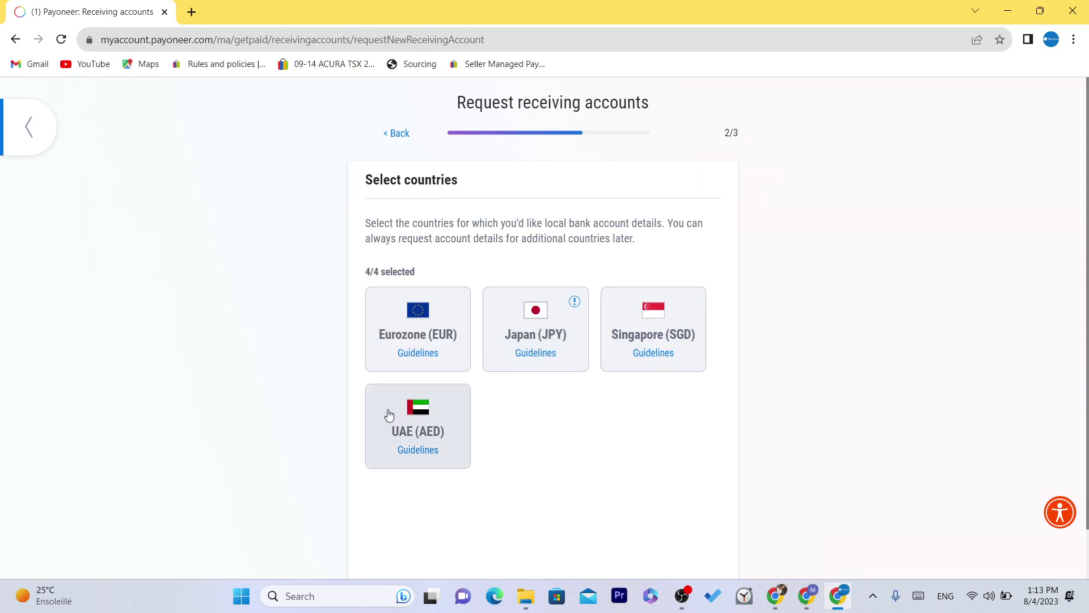
{"action": "left_click", "coordinate": [381, 333]}
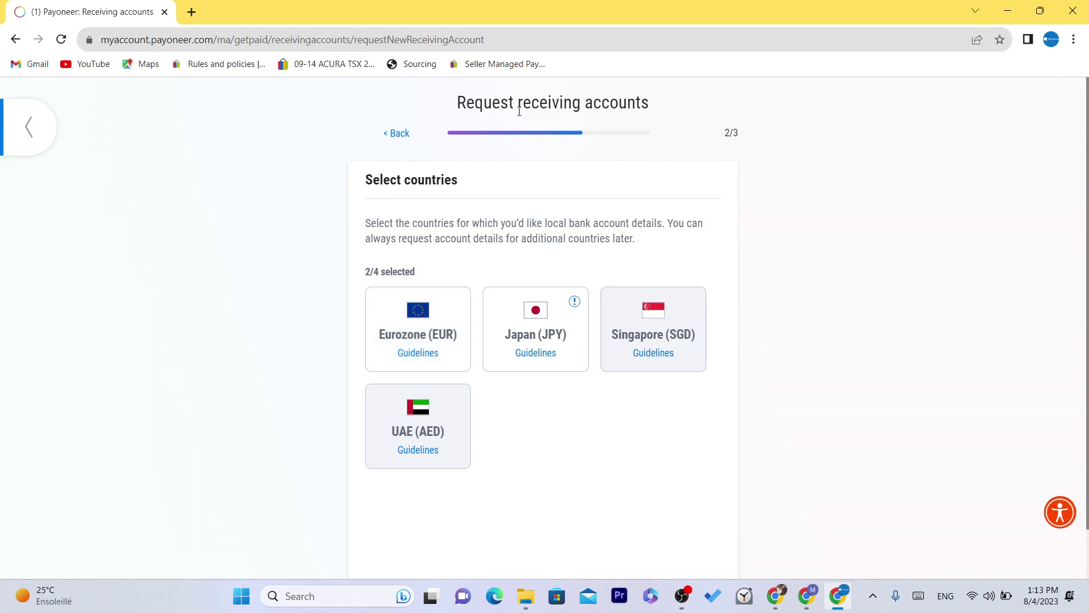
{"action": "double_click", "coordinate": [738, 136]}
{"action": "scroll", "coordinate": [1088, 395], "scroll_direction": "down", "scroll_amount": 1}
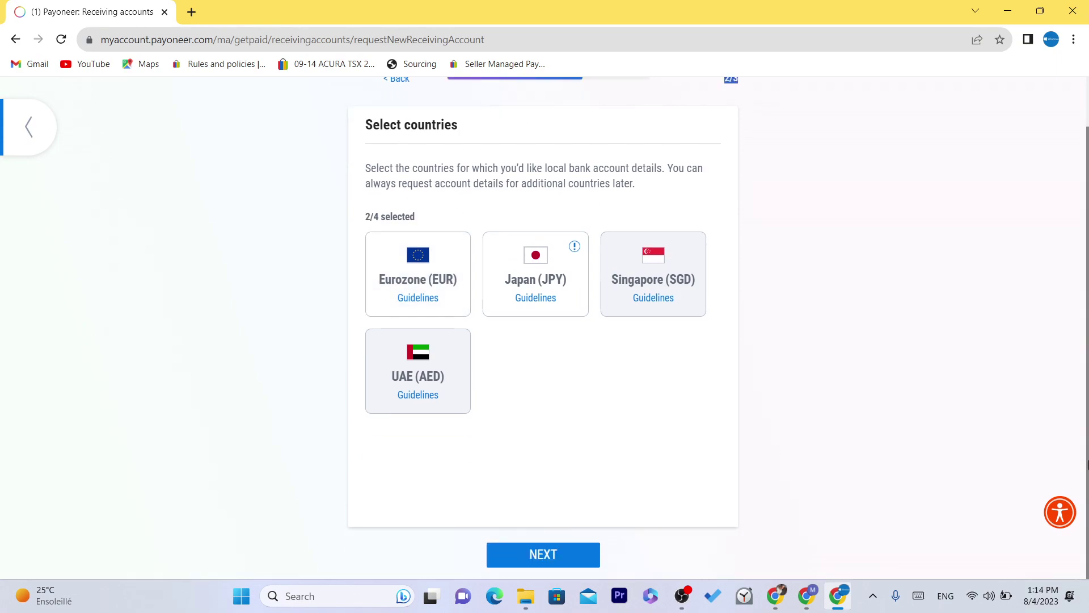
Review and submit the Singapore and UAE account request, then return to the accounts overview.
{"action": "left_click", "coordinate": [546, 561]}
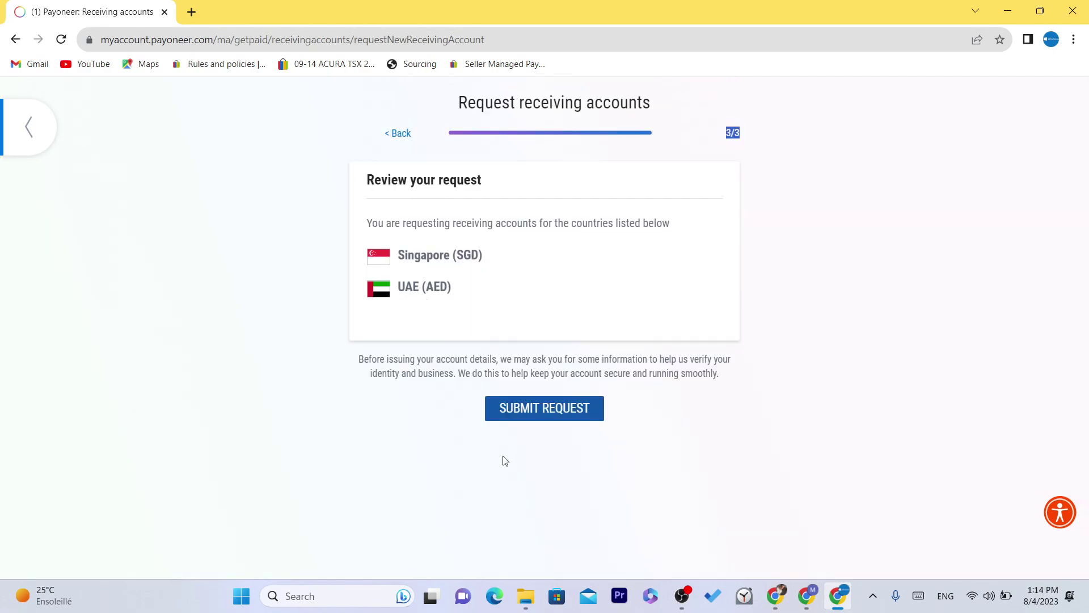
{"action": "left_click", "coordinate": [542, 417]}
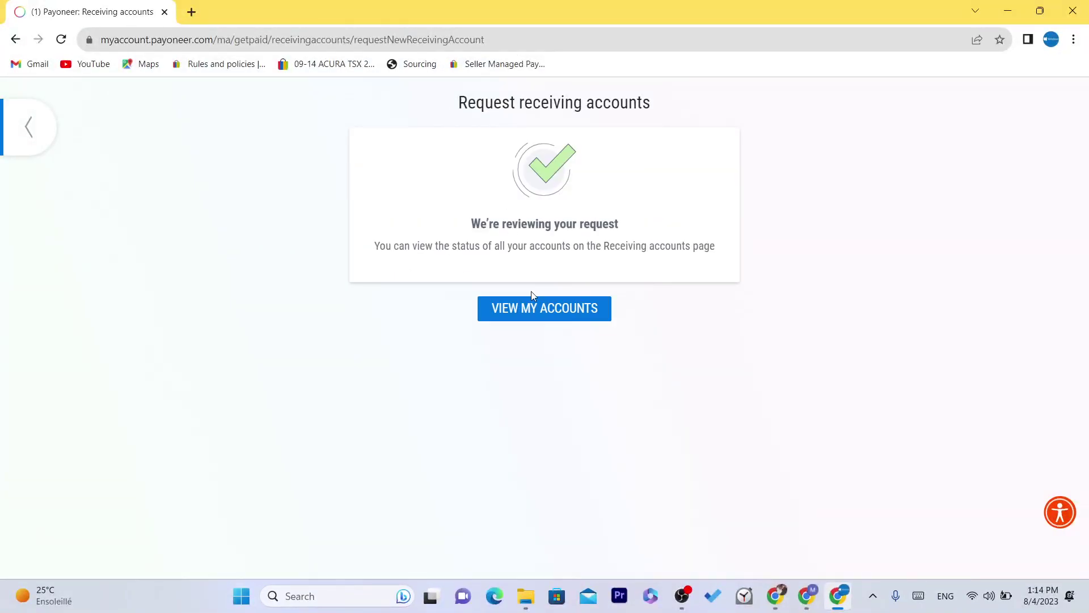
{"action": "left_click_drag", "start_coordinate": [469, 227], "coordinate": [644, 238]}
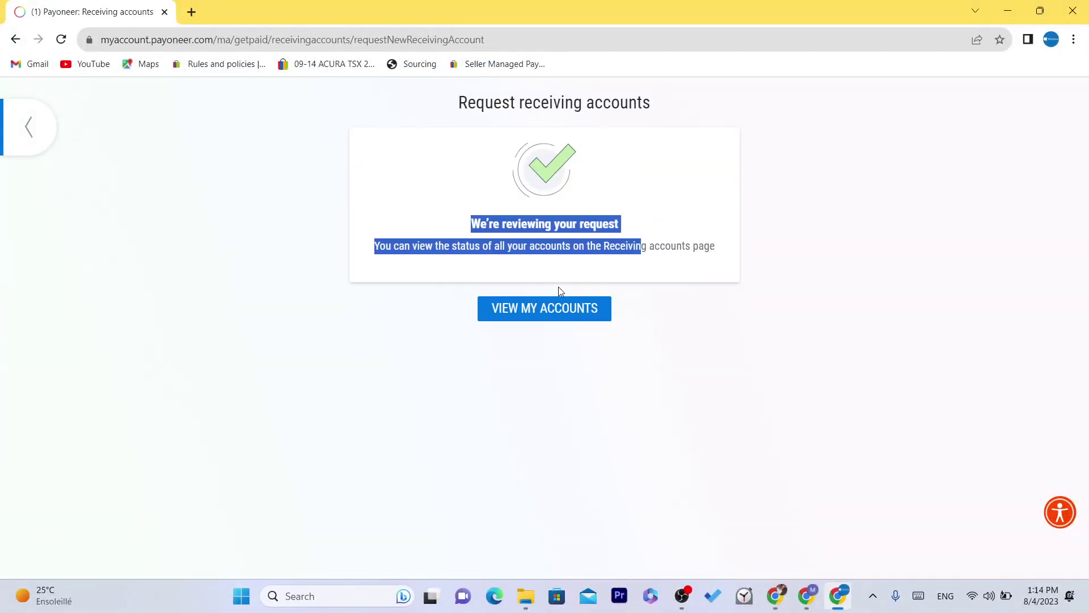
{"action": "left_click", "coordinate": [563, 310]}
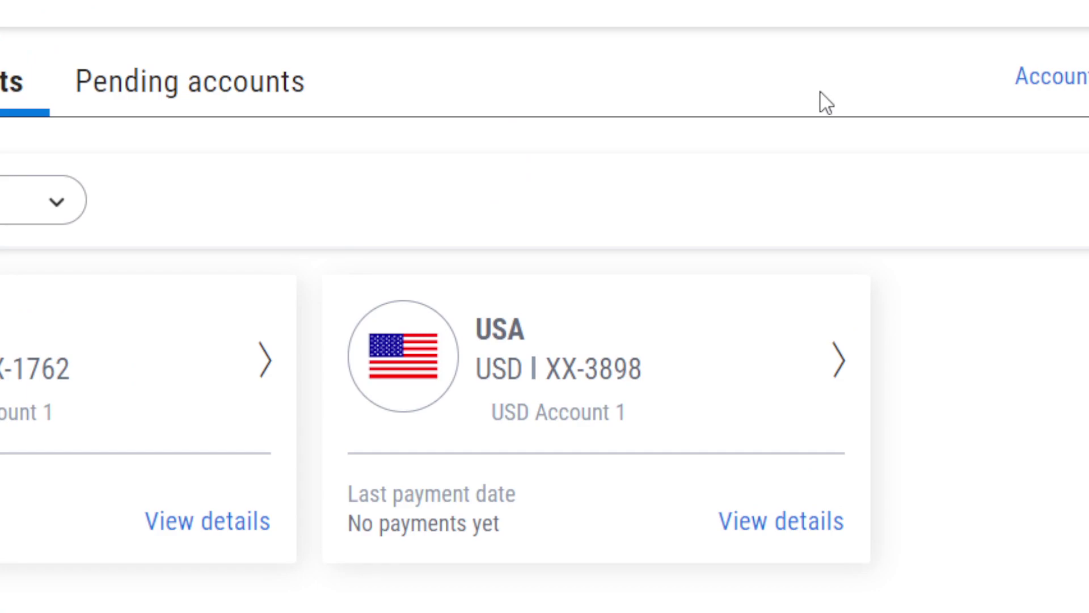
Scroll back up on the receiving accounts list and switch to the PayPal Wallet window.
{"action": "scroll", "coordinate": [819, 102], "scroll_direction": "up", "scroll_amount": 1}
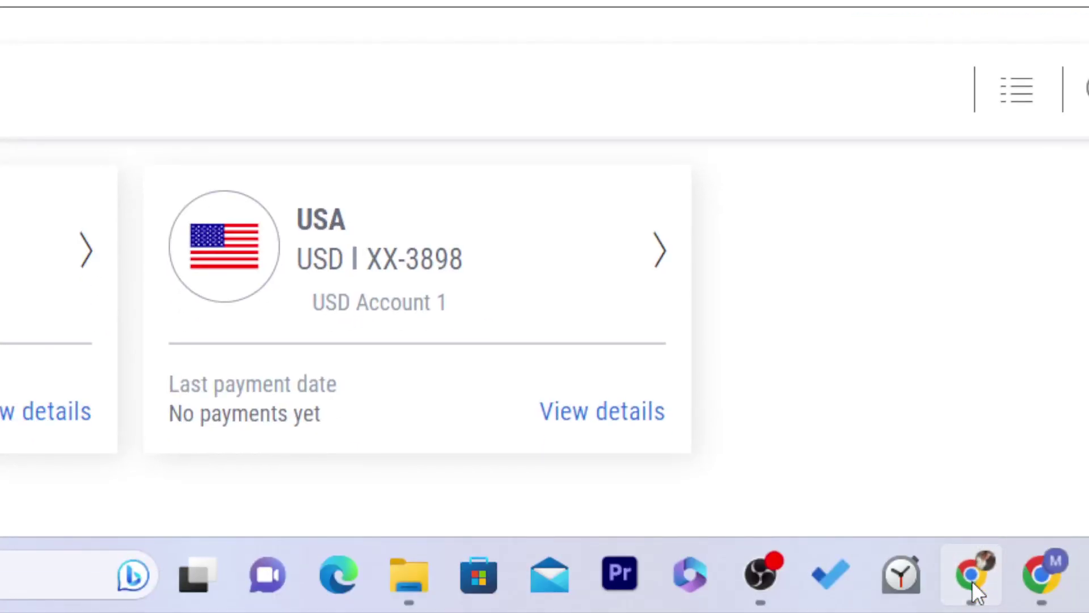
{"action": "left_click", "coordinate": [973, 585]}
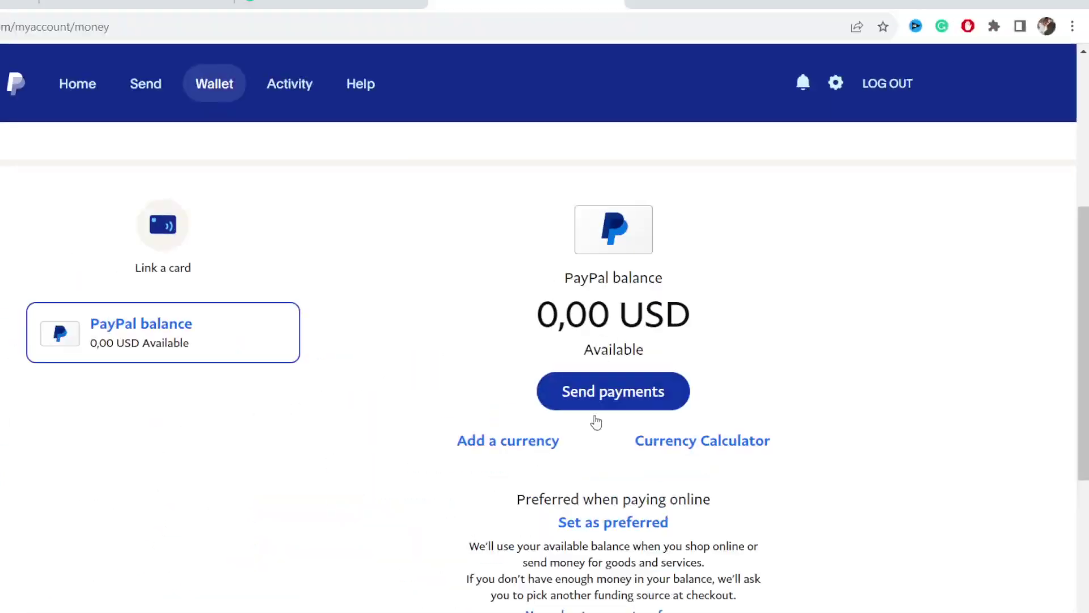
Open PayPal's 'Link a card or bank' form from the top of the Wallet page.
{"action": "left_click_drag", "start_coordinate": [1082, 262], "coordinate": [1070, 205]}
{"action": "scroll", "coordinate": [1070, 206], "scroll_direction": "up", "scroll_amount": 3}
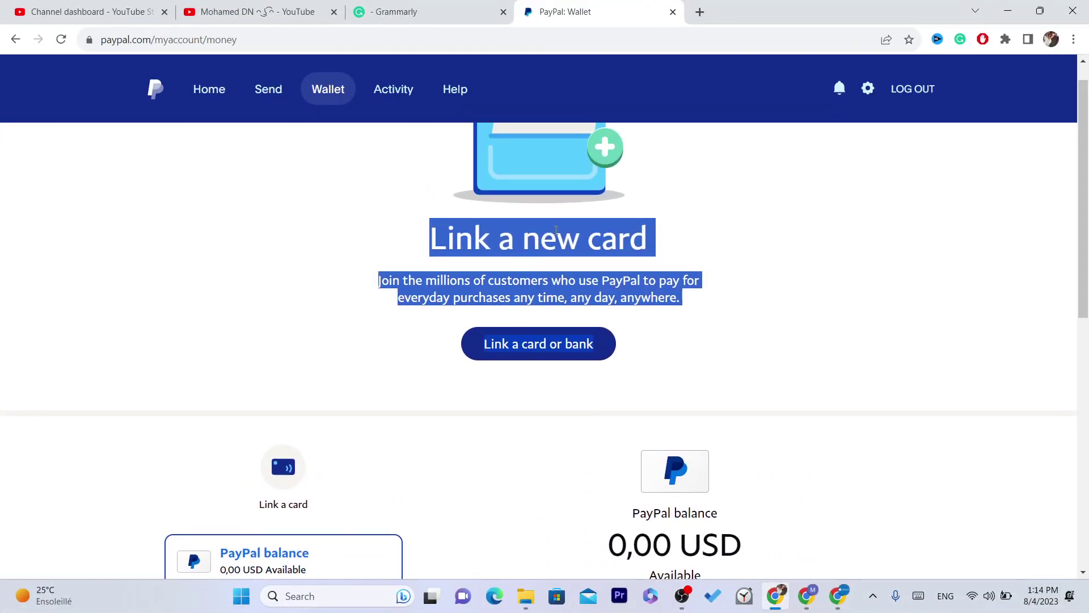
{"action": "left_click", "coordinate": [526, 359]}
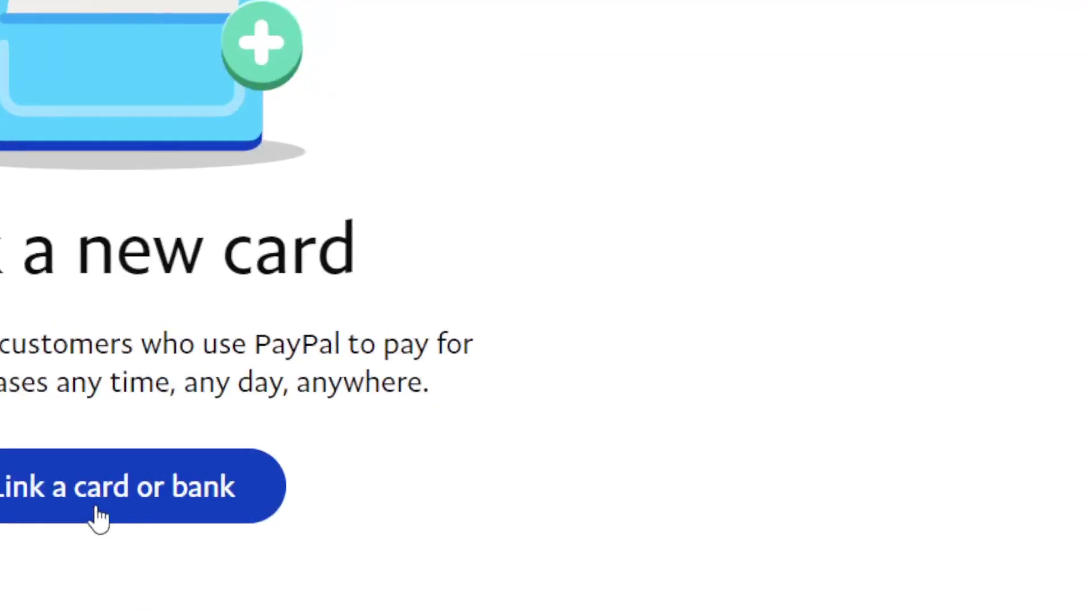
{"action": "left_click", "coordinate": [90, 488]}
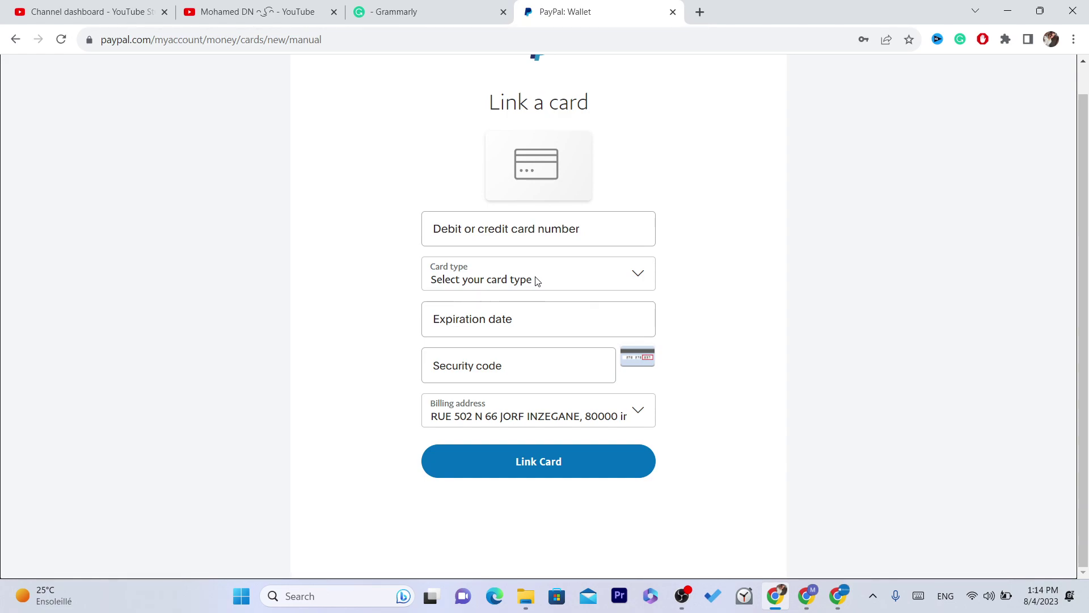
Autofill the card form with the saved Mastercard's details.
{"action": "left_click", "coordinate": [489, 211]}
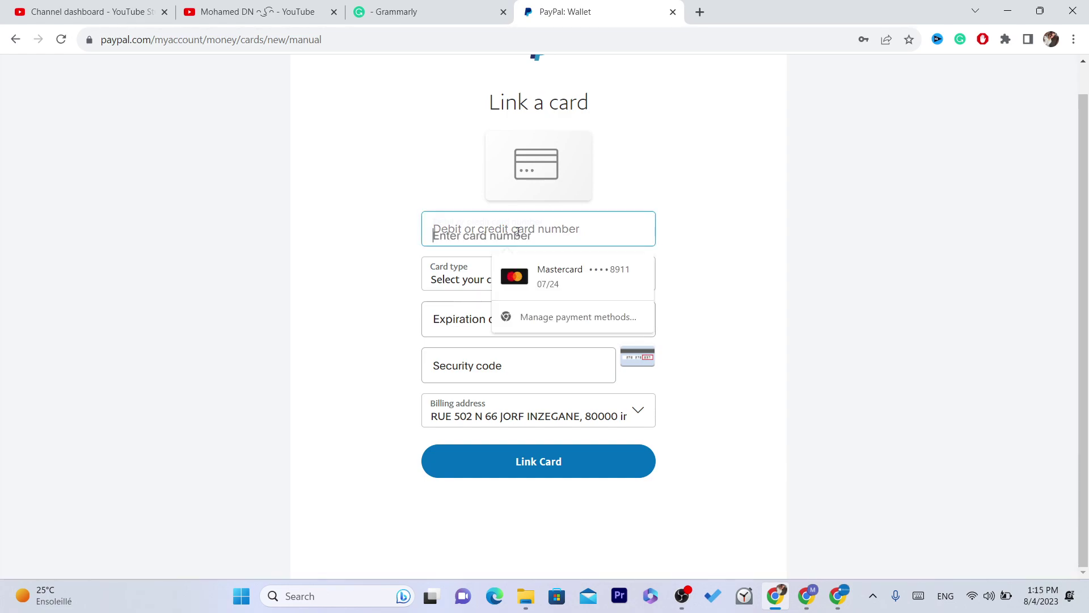
{"action": "left_click", "coordinate": [528, 278]}
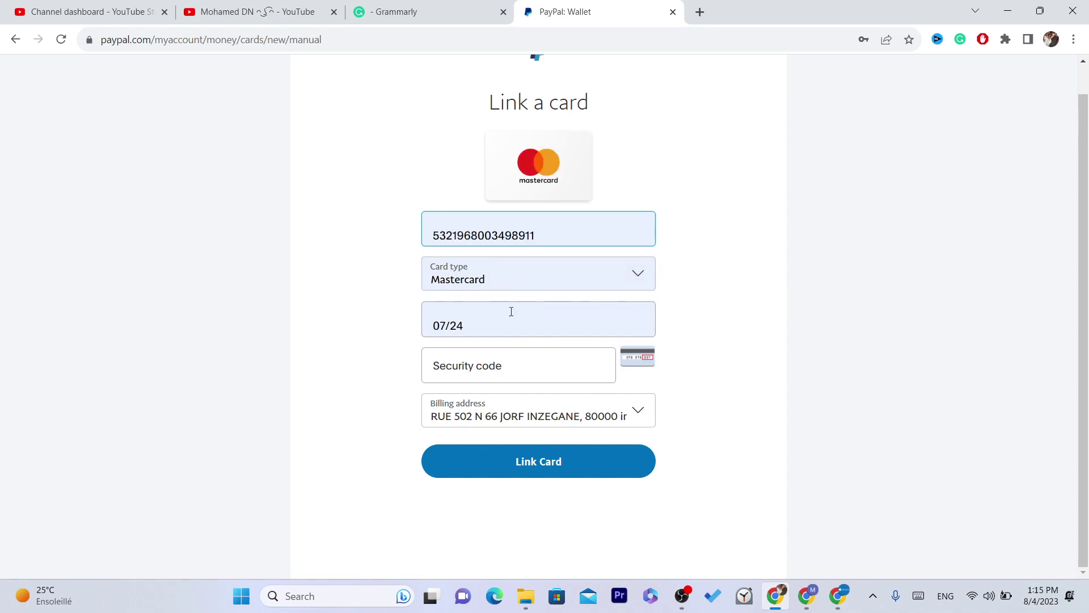
{"action": "left_click", "coordinate": [509, 366]}
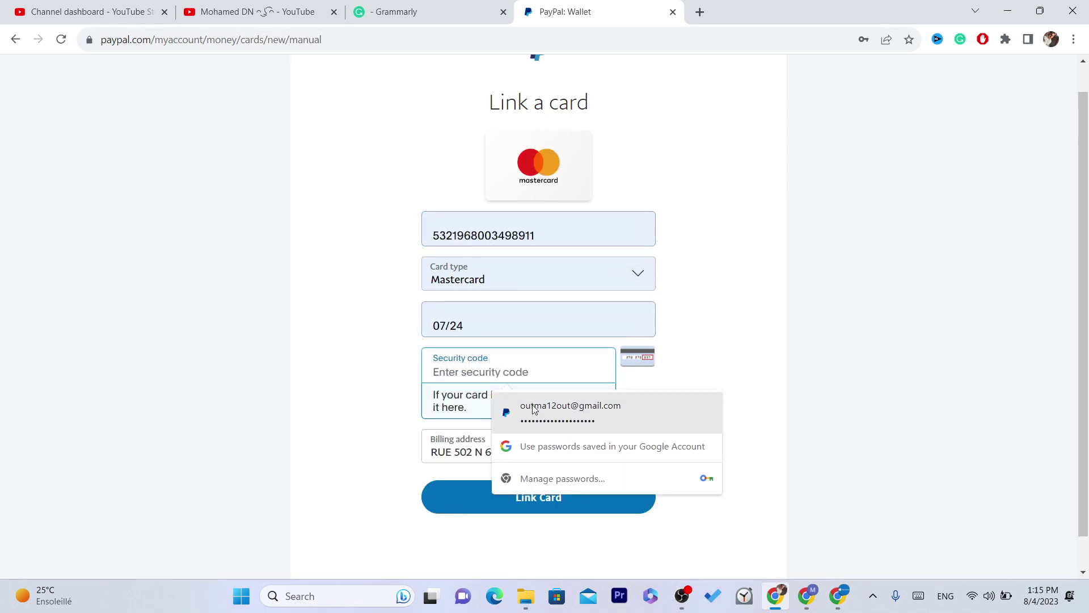
{"action": "left_click", "coordinate": [377, 353]}
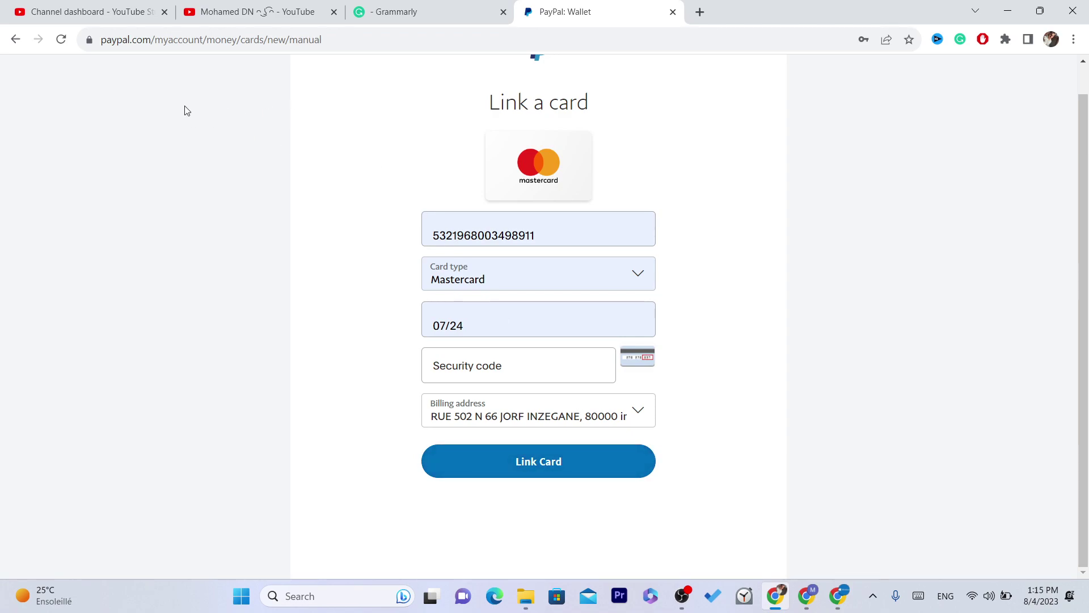
Go back, reopen 'Link a card or bank', then switch to the Payoneer receiving accounts window.
{"action": "left_click", "coordinate": [15, 39]}
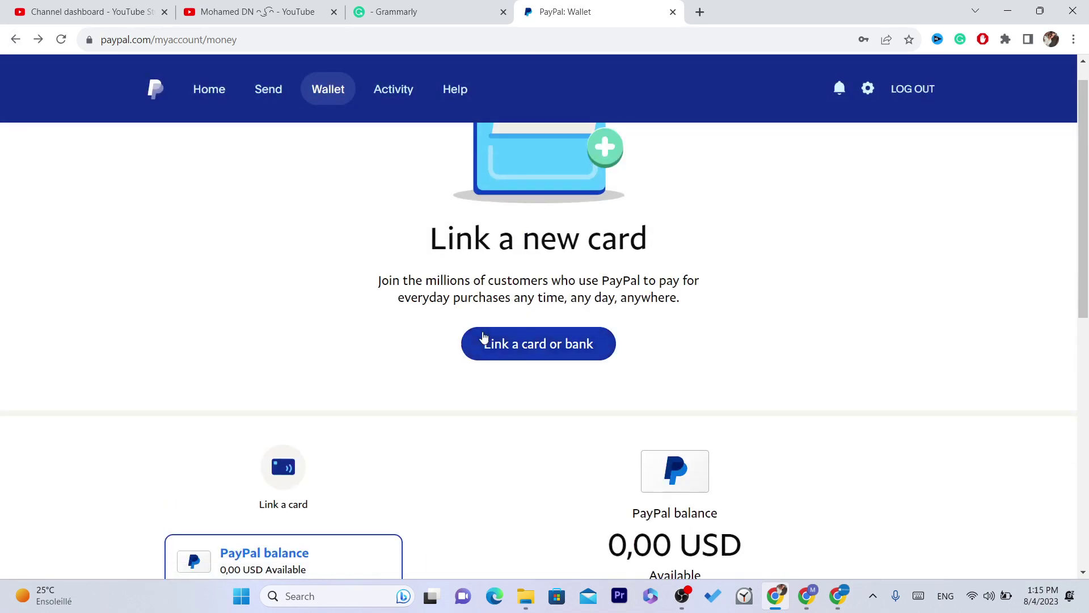
{"action": "left_click", "coordinate": [550, 344]}
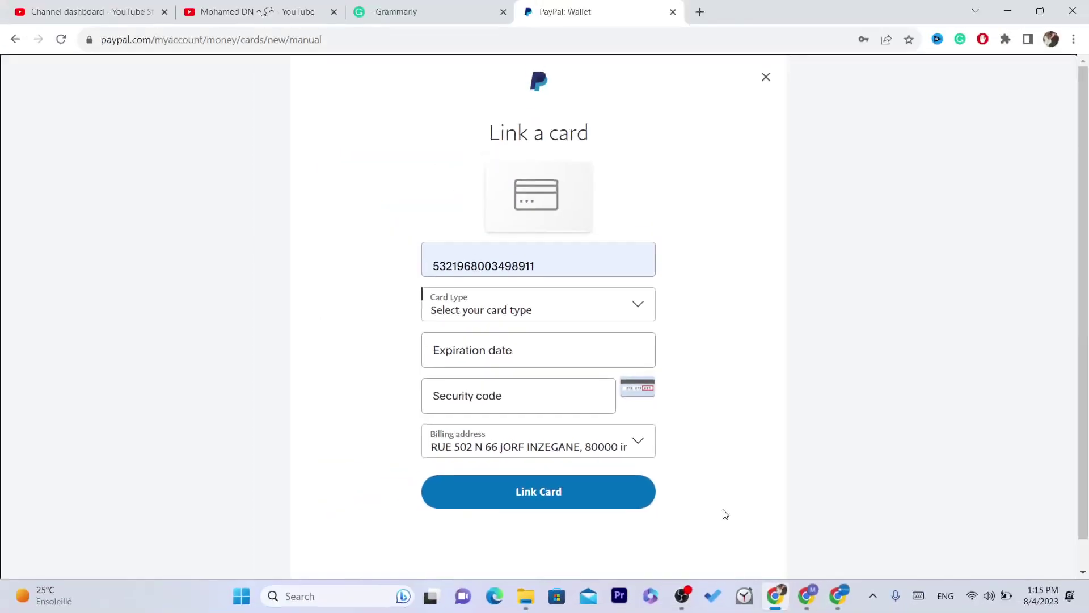
{"action": "left_click", "coordinate": [837, 596]}
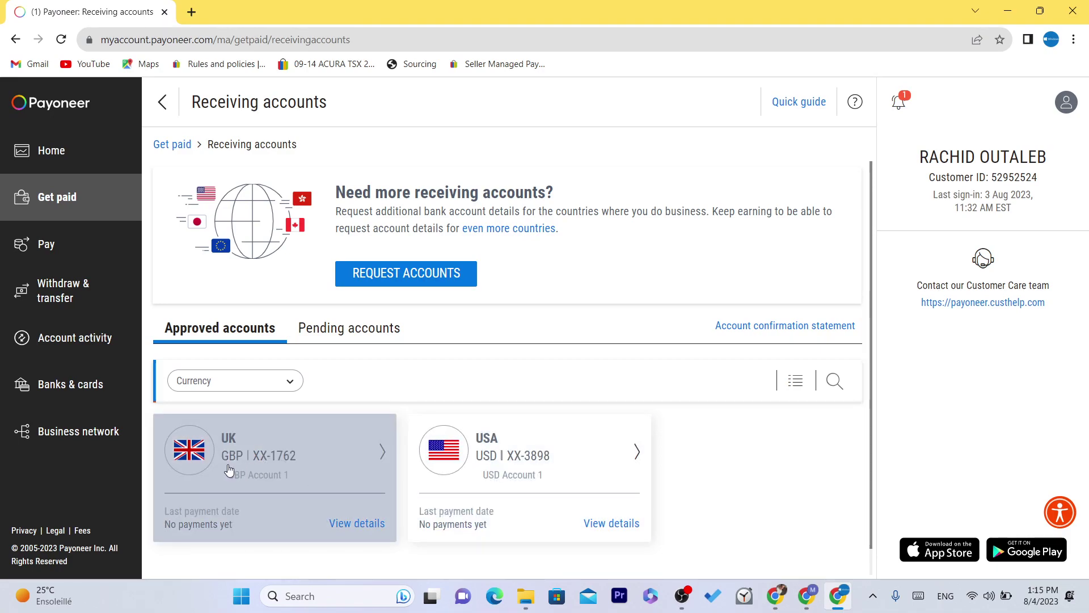
Open the UK receiving account's details and copy its sort code and account number.
{"action": "left_click", "coordinate": [229, 469]}
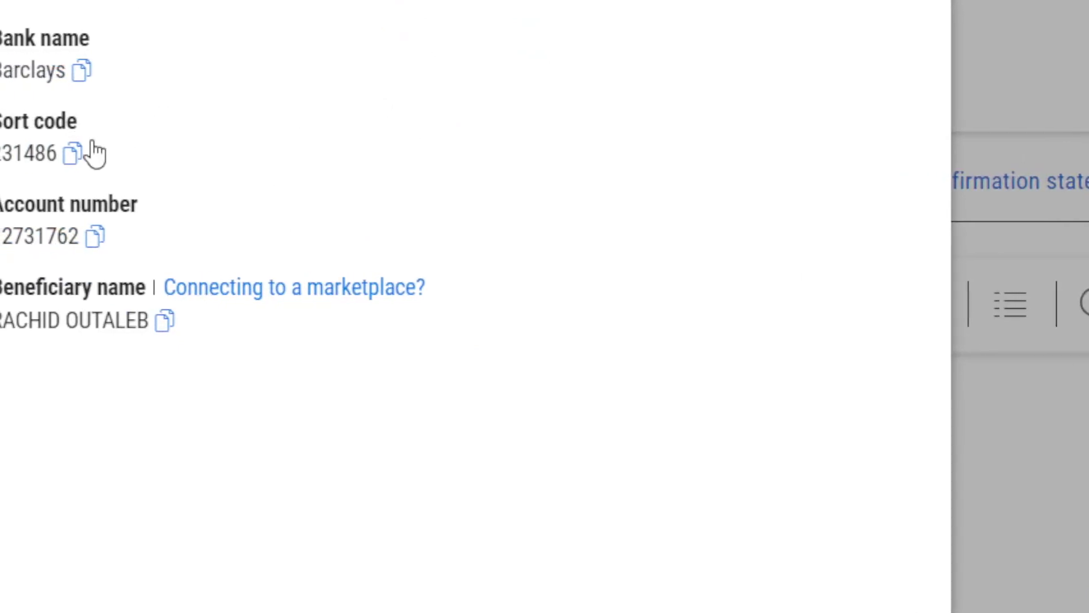
{"action": "left_click", "coordinate": [84, 152]}
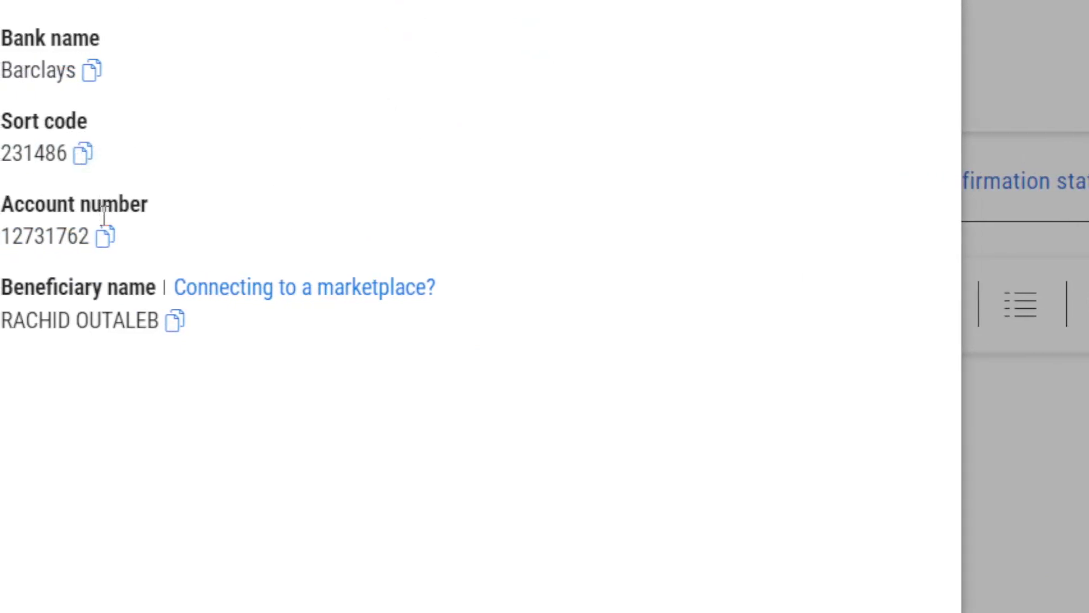
{"action": "left_click", "coordinate": [104, 238]}
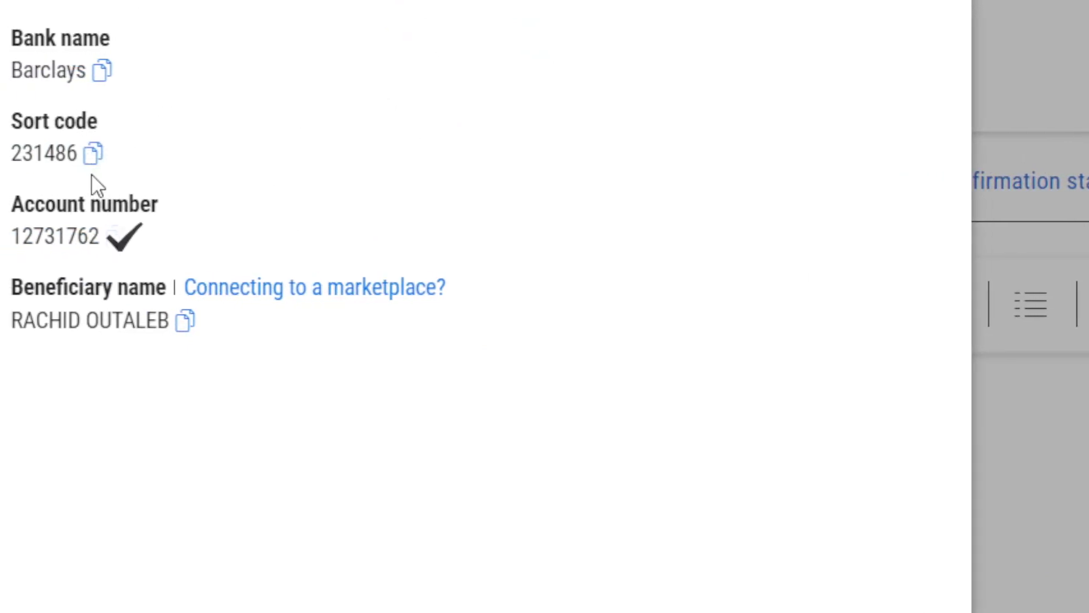
{"action": "left_click", "coordinate": [83, 152]}
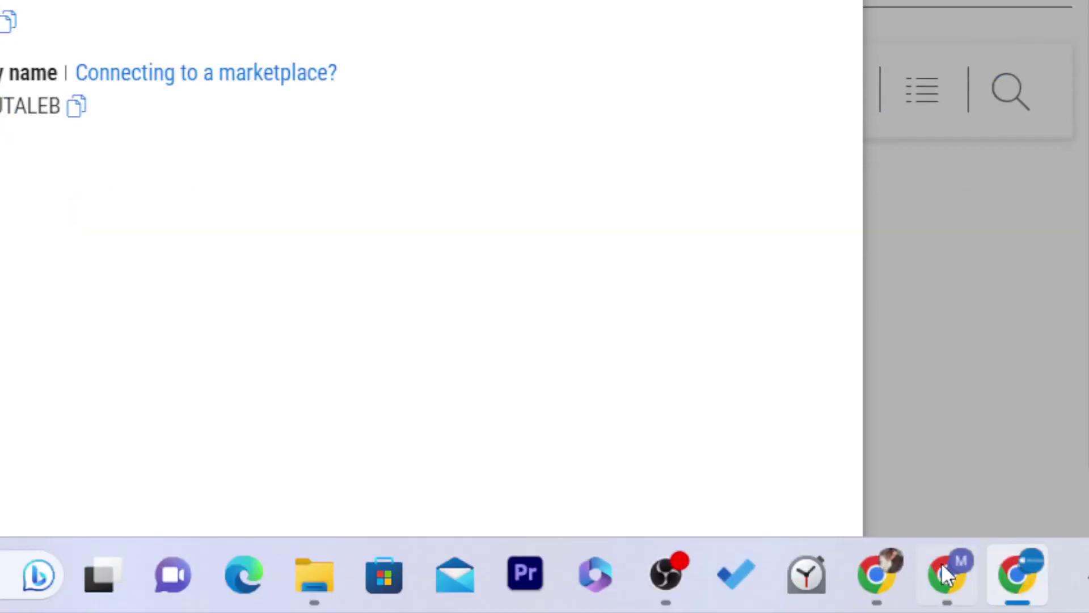
{"action": "left_click_drag", "start_coordinate": [91, 193], "coordinate": [284, 214]}
{"action": "left_click", "coordinate": [223, 214]}
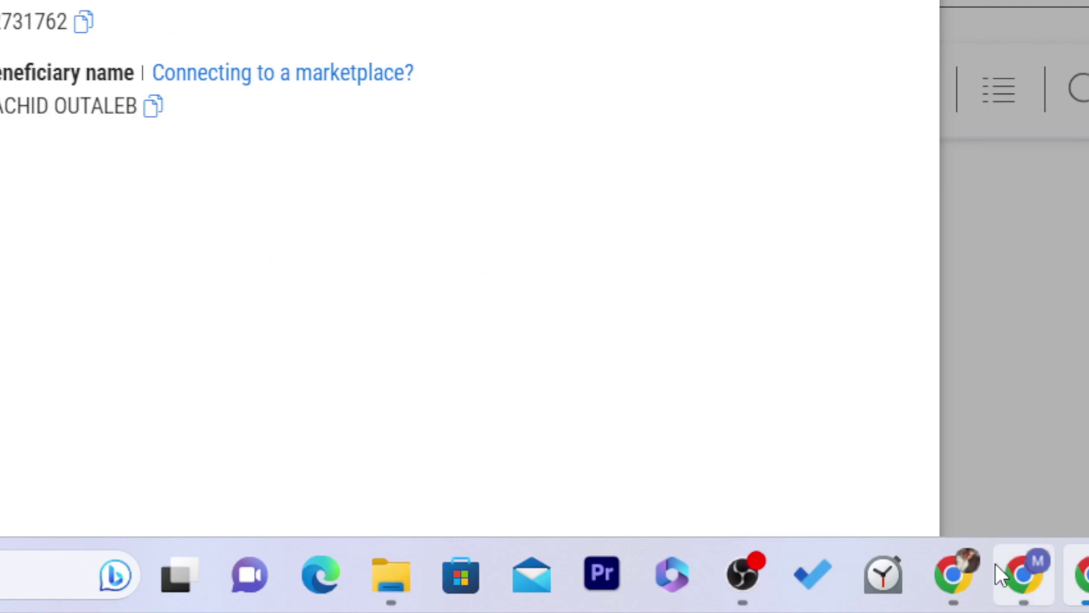
Review the UK account's beneficiary and Barclays bank details in Payoneer.
{"action": "left_click", "coordinate": [965, 578]}
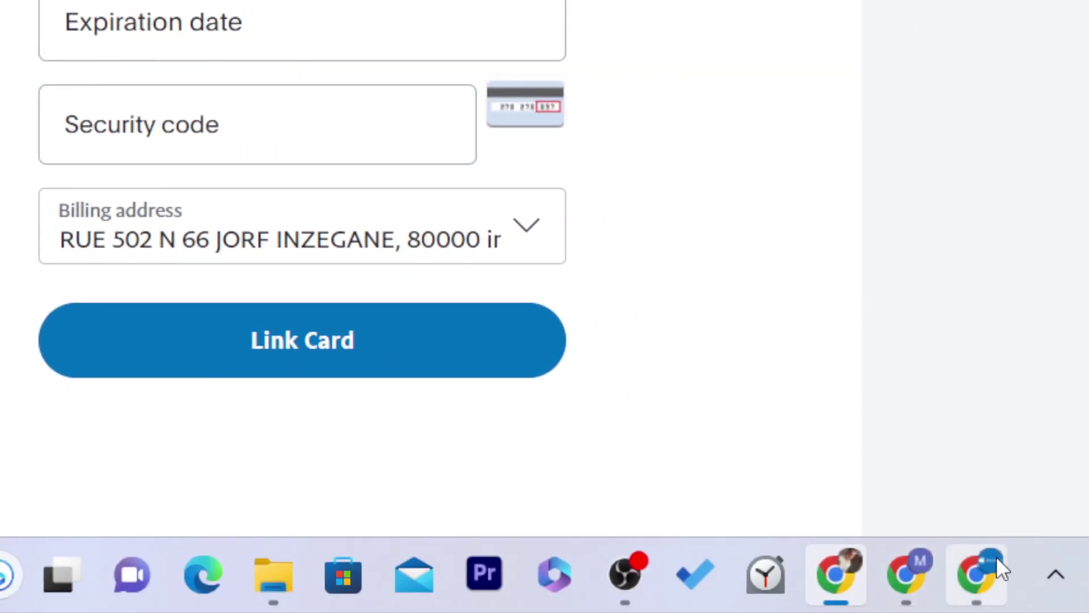
{"action": "left_click", "coordinate": [996, 562]}
{"action": "triple_click", "coordinate": [95, 91]}
{"action": "double_click", "coordinate": [92, 94]}
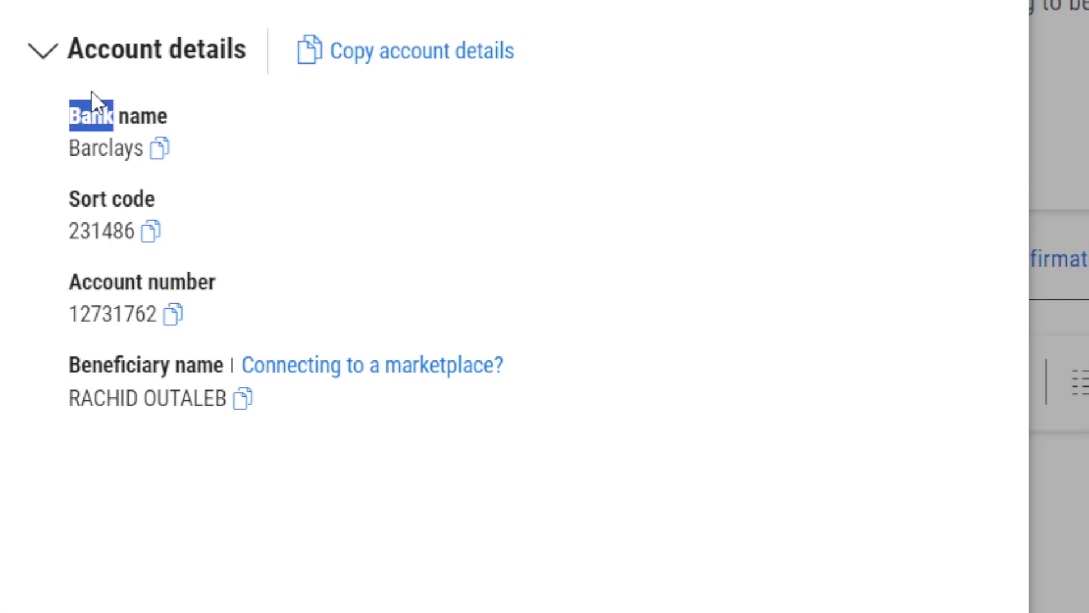
{"action": "double_click", "coordinate": [103, 152]}
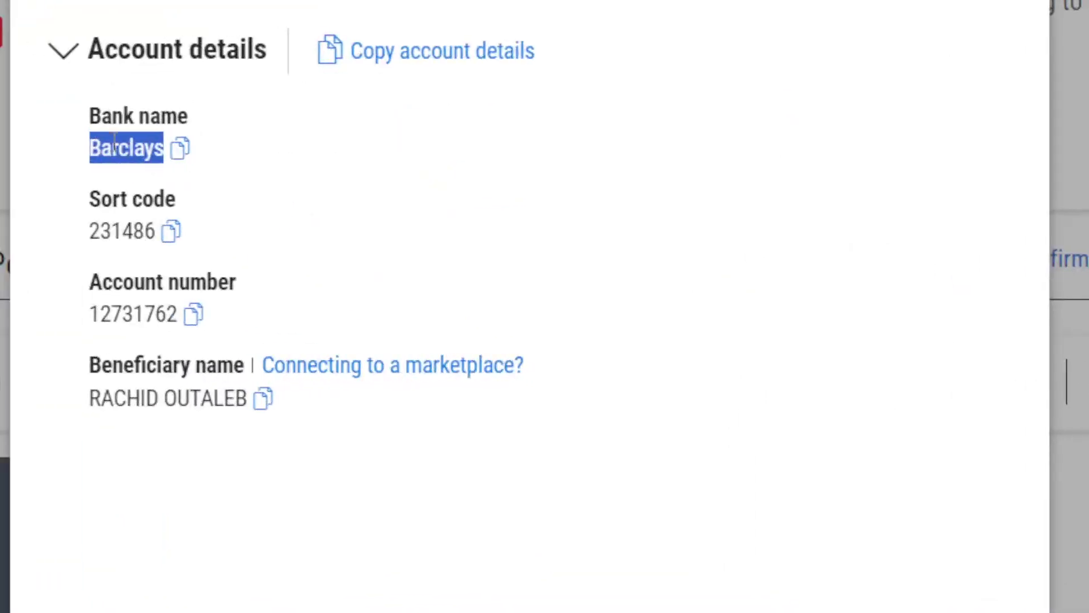
{"action": "left_click", "coordinate": [231, 165]}
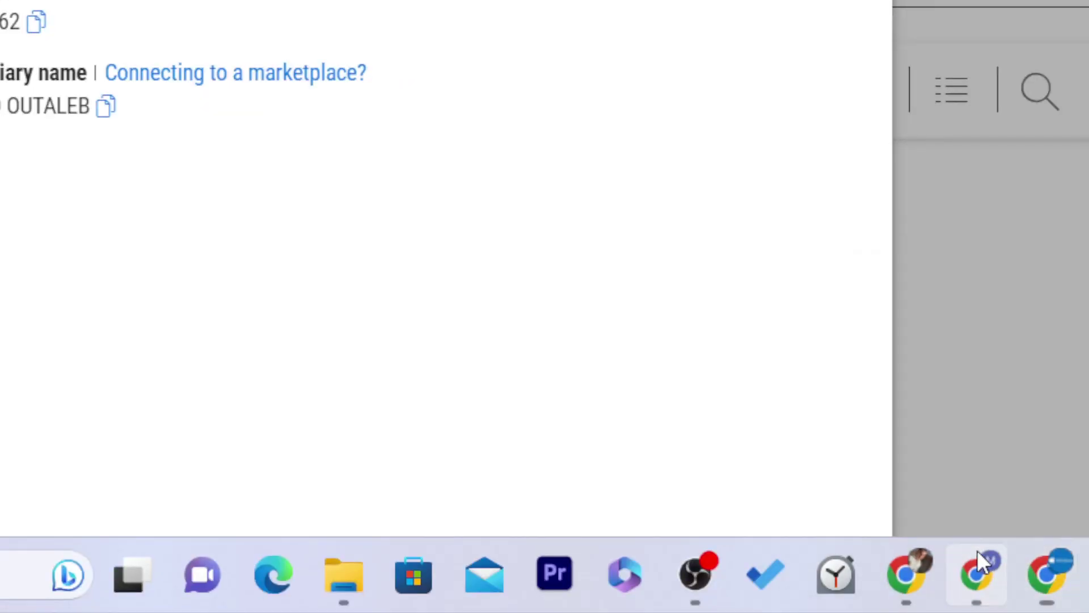
Return to the PayPal wallet with the Link a card form closed.
{"action": "left_click", "coordinate": [977, 549]}
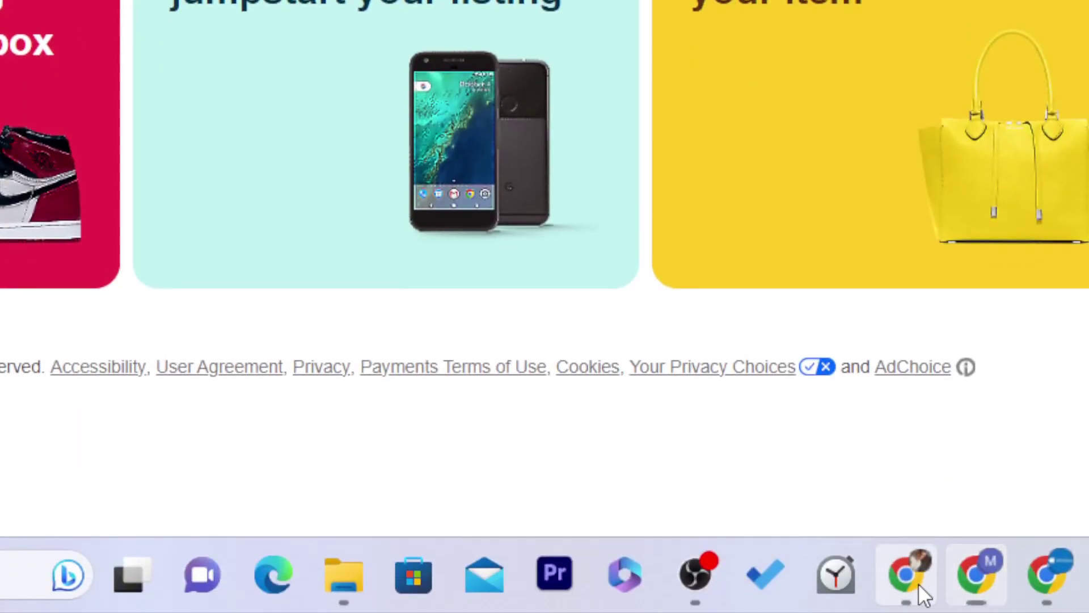
{"action": "left_click", "coordinate": [918, 587]}
{"action": "left_click", "coordinate": [885, 29]}
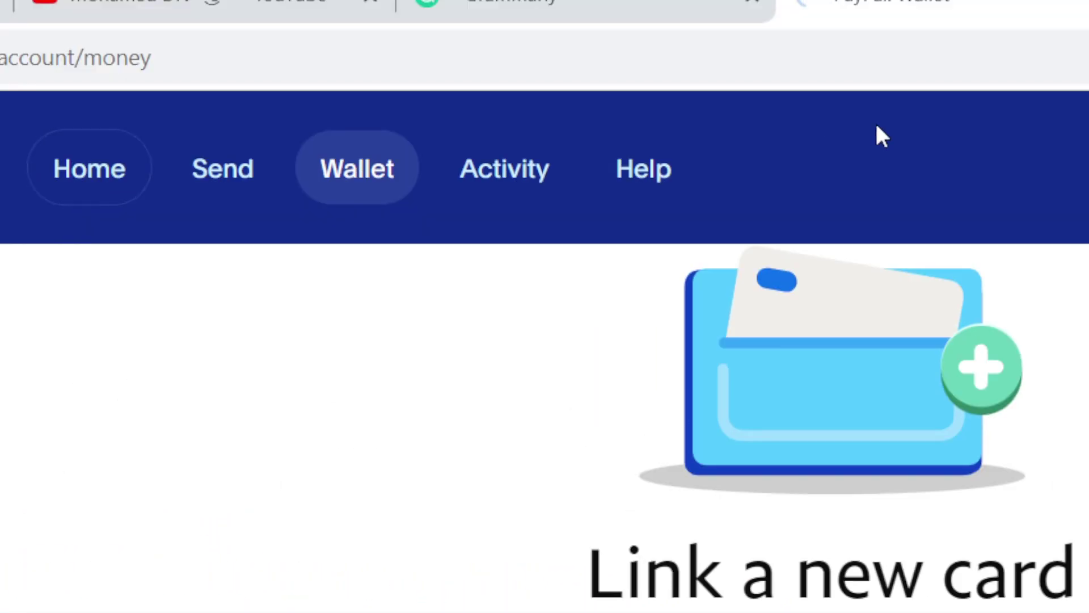
Open Transfer Funds under the 0,00 USD PayPal balance on the Home summary.
{"action": "scroll", "coordinate": [377, 530], "scroll_direction": "down", "scroll_amount": 7}
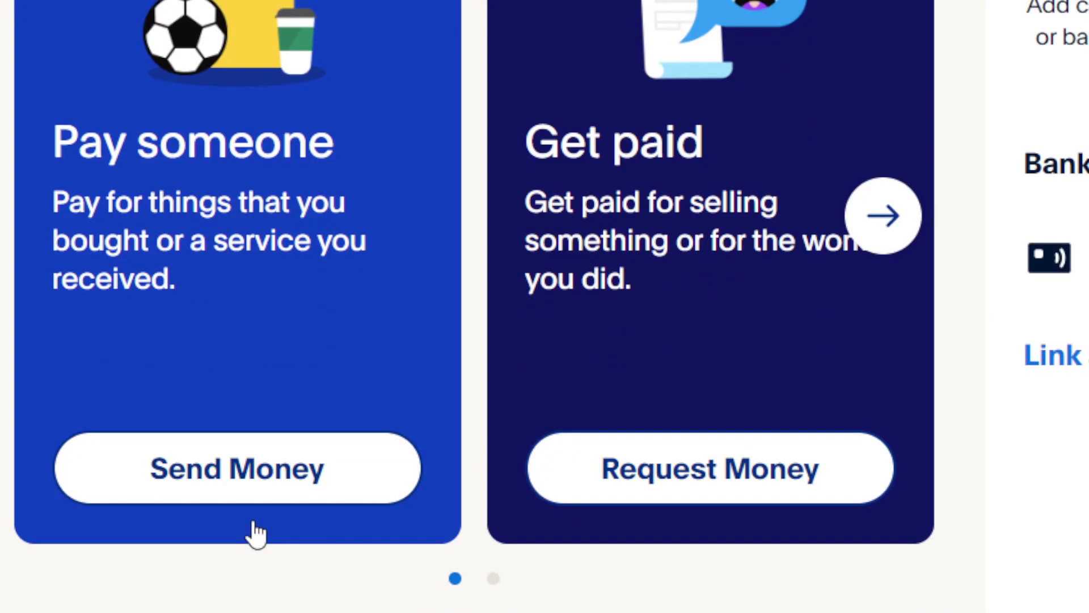
{"action": "scroll", "coordinate": [795, 440], "scroll_direction": "down", "scroll_amount": 5}
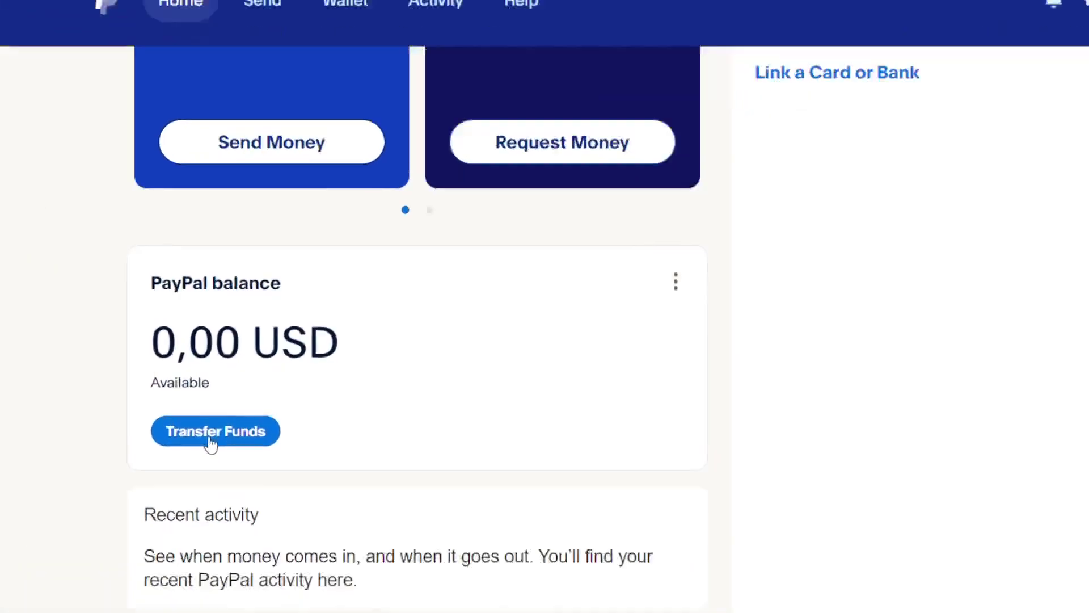
{"action": "left_click", "coordinate": [165, 517]}
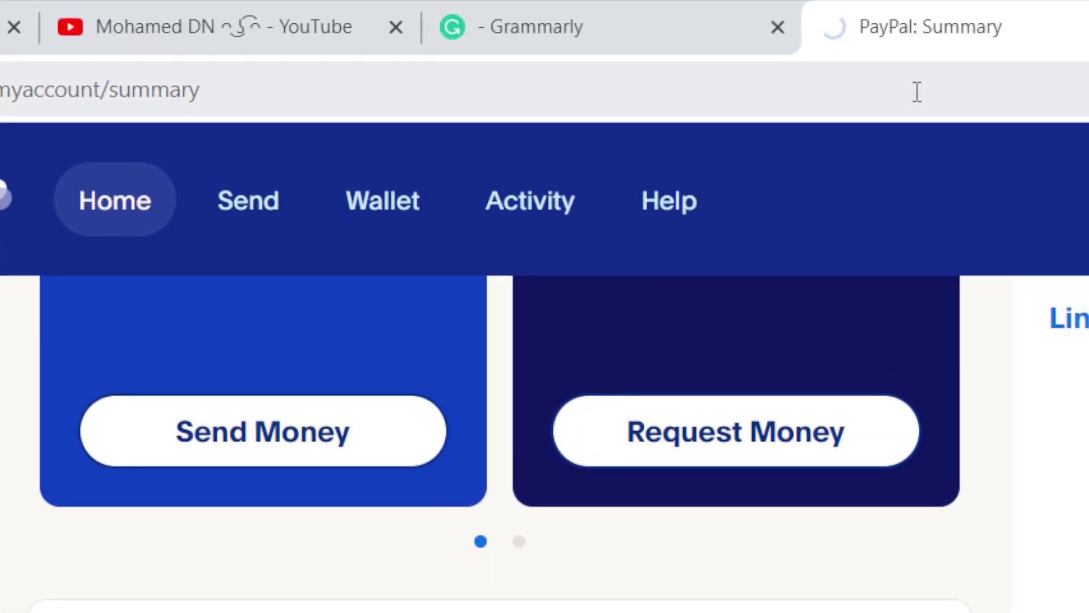
{"action": "left_click", "coordinate": [914, 90]}
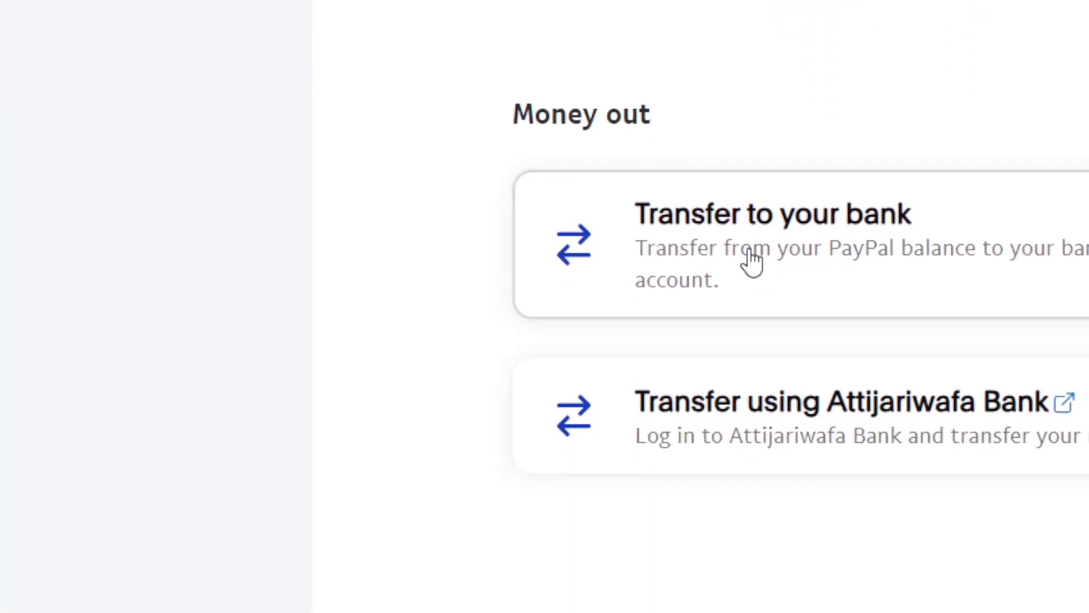
Choose Transfer to your bank and read the 'There's nothing to transfer right now' notice.
{"action": "left_click", "coordinate": [752, 262]}
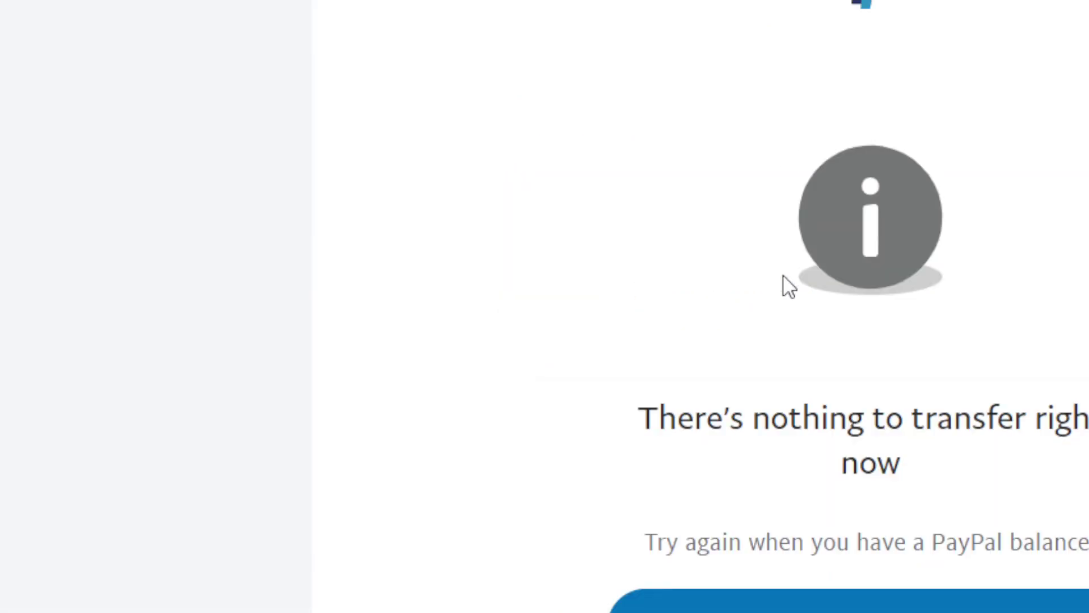
{"action": "left_click_drag", "start_coordinate": [637, 413], "coordinate": [1038, 489]}
{"action": "left_click", "coordinate": [1042, 489]}
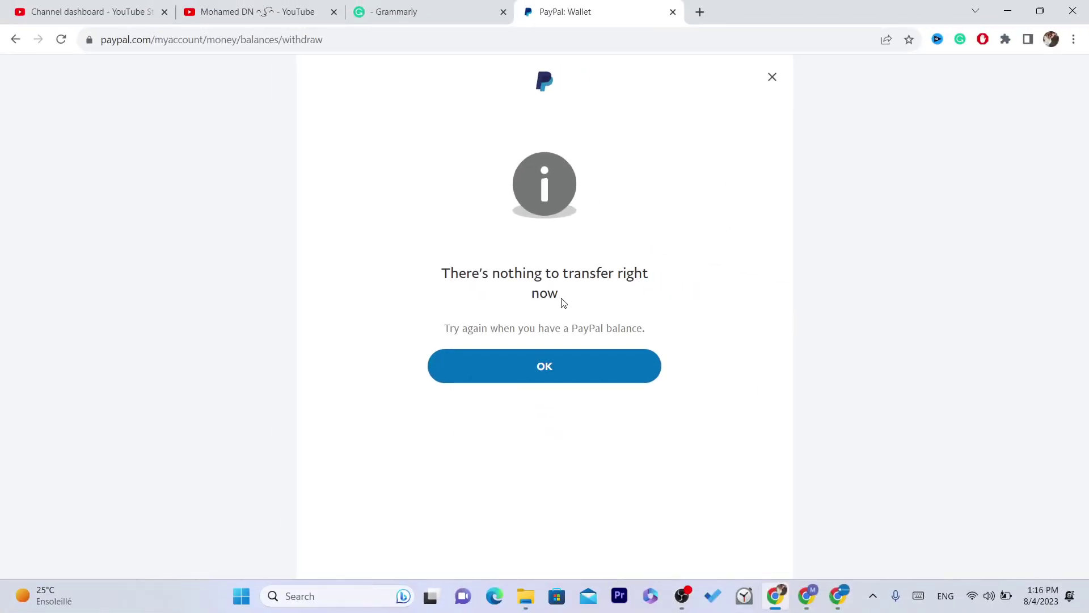
{"action": "triple_click", "coordinate": [564, 302]}
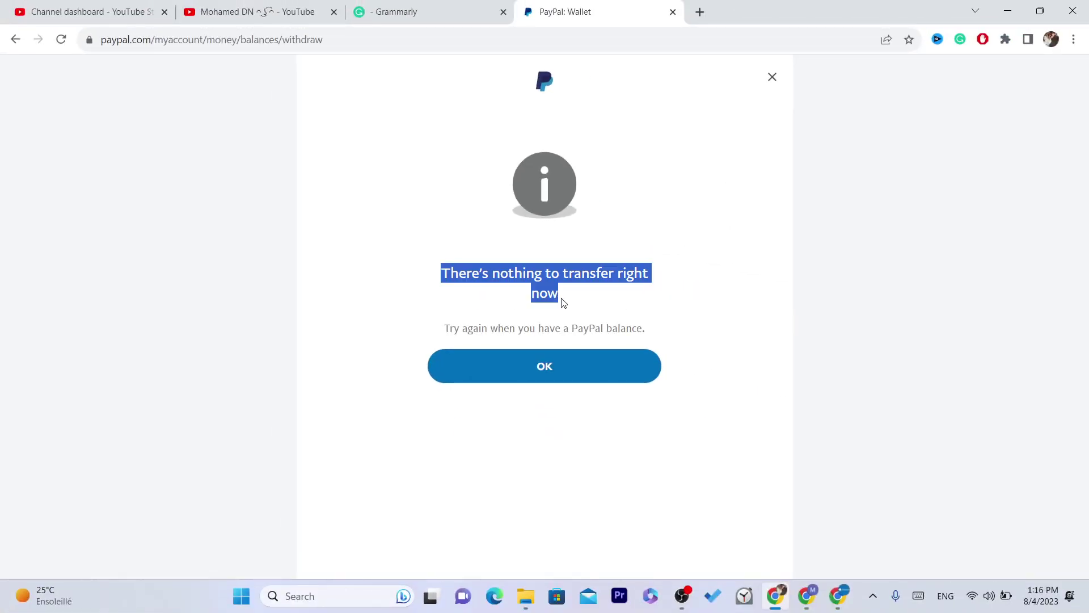
{"action": "left_click", "coordinate": [529, 313]}
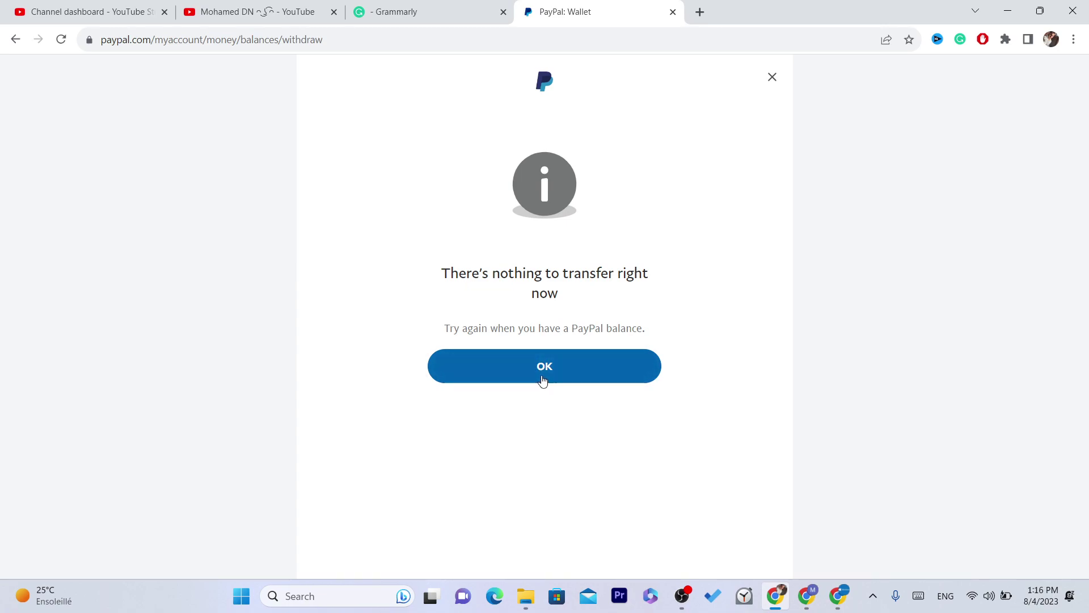